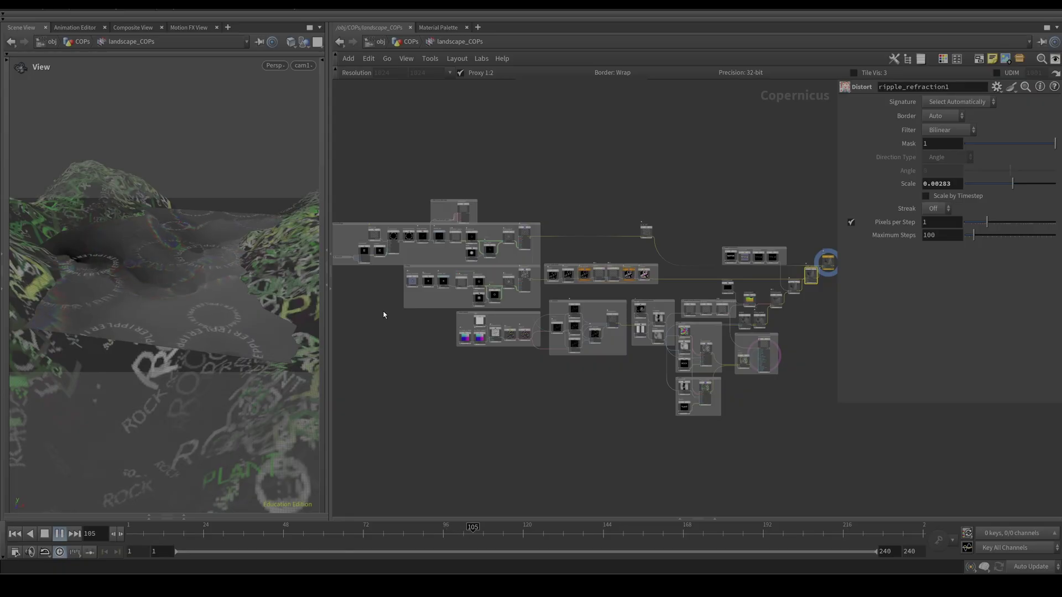
Stop the playback and scrub the timeline to frame 42
{"action": "middle_click_drag", "start_coordinate": [378, 312], "coordinate": [457, 332]}
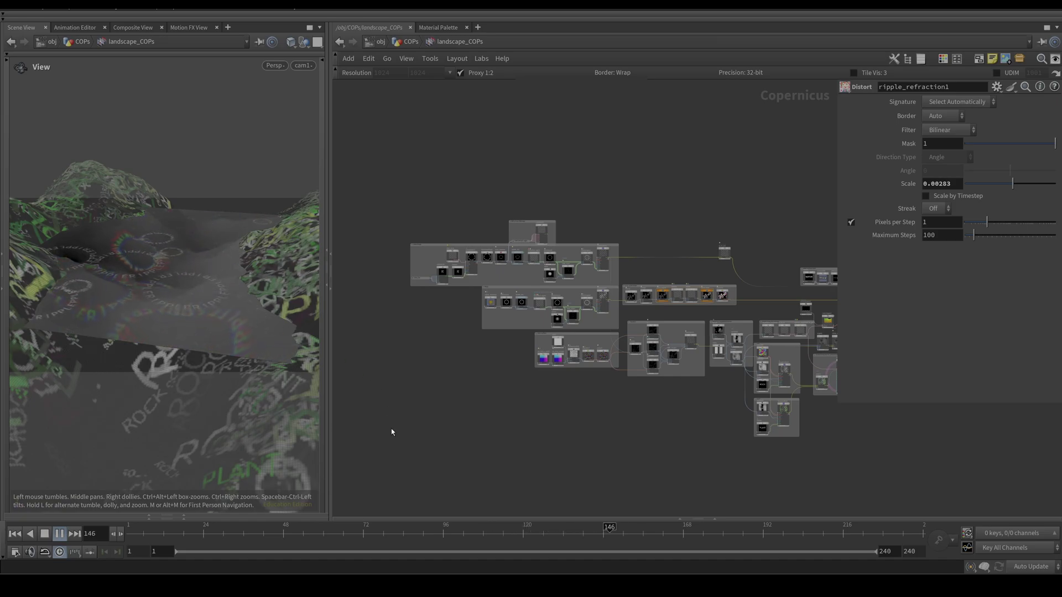
{"action": "left_click_drag", "start_coordinate": [309, 532], "coordinate": [264, 532]}
{"action": "middle_click_drag", "start_coordinate": [429, 328], "coordinate": [441, 372]}
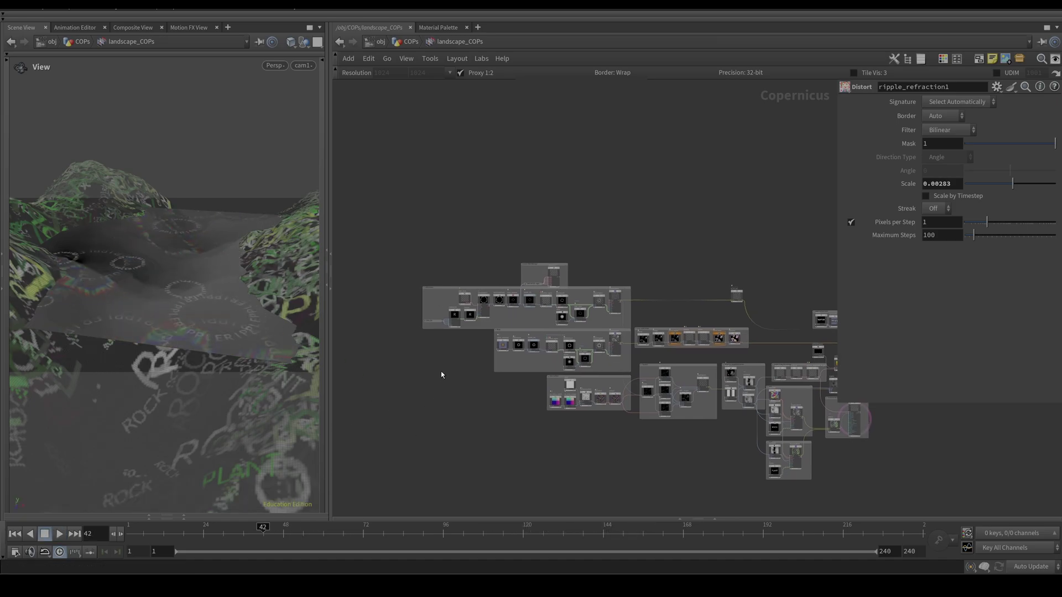
Expand the SPELLER box in the Letter Rings group to view its font nodes, and collapse it again
{"action": "scroll", "coordinate": [436, 360], "scroll_direction": "up", "scroll_amount": 7}
{"action": "middle_click_drag", "start_coordinate": [437, 329], "coordinate": [455, 428]}
{"action": "scroll", "coordinate": [484, 389], "scroll_direction": "up", "scroll_amount": 2}
{"action": "middle_click_drag", "start_coordinate": [485, 389], "coordinate": [522, 405]}
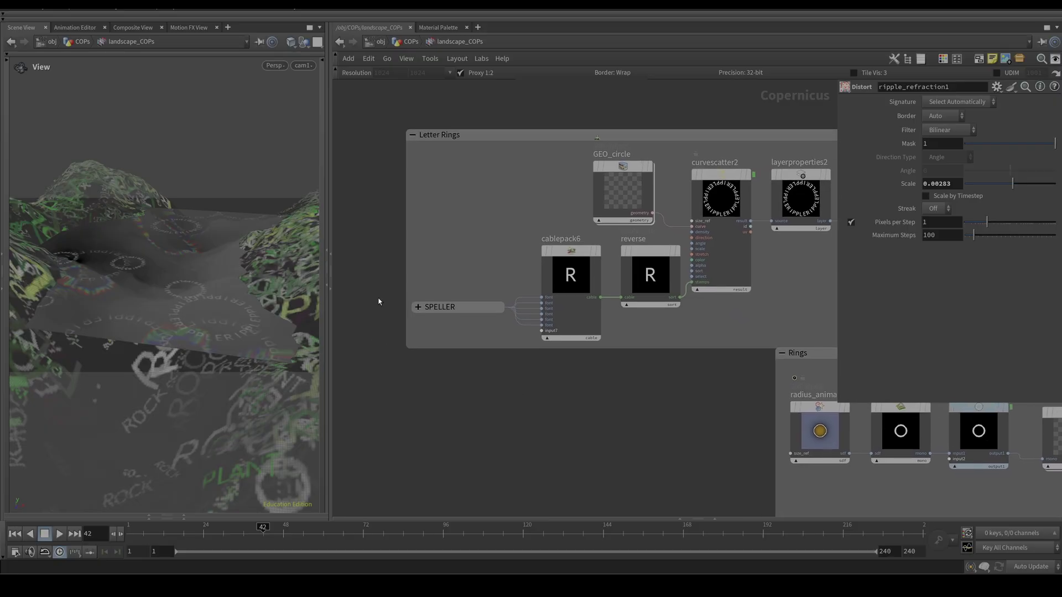
{"action": "left_click", "coordinate": [419, 308]}
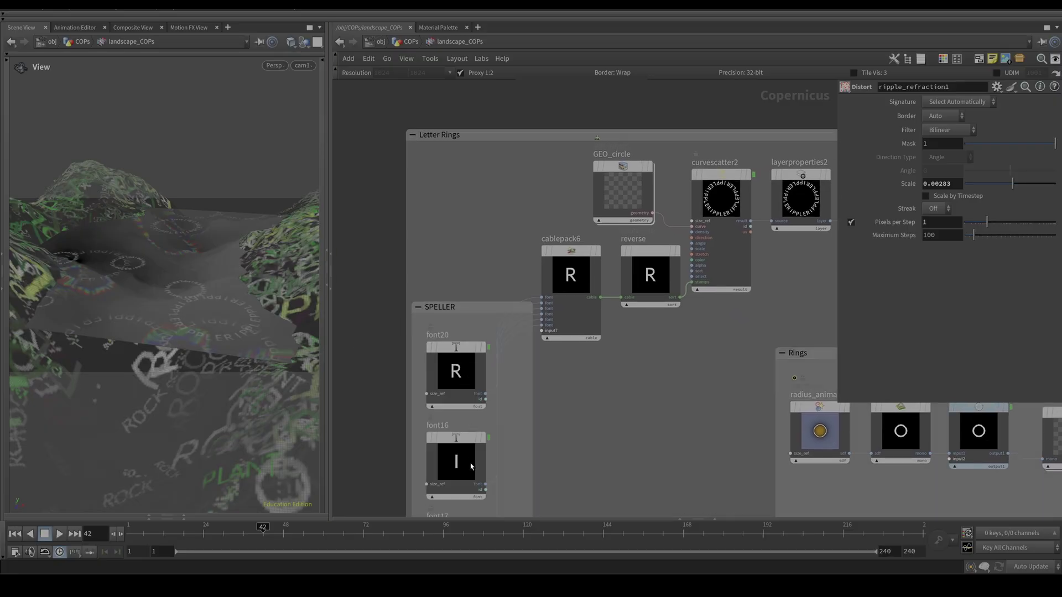
{"action": "left_click", "coordinate": [418, 307]}
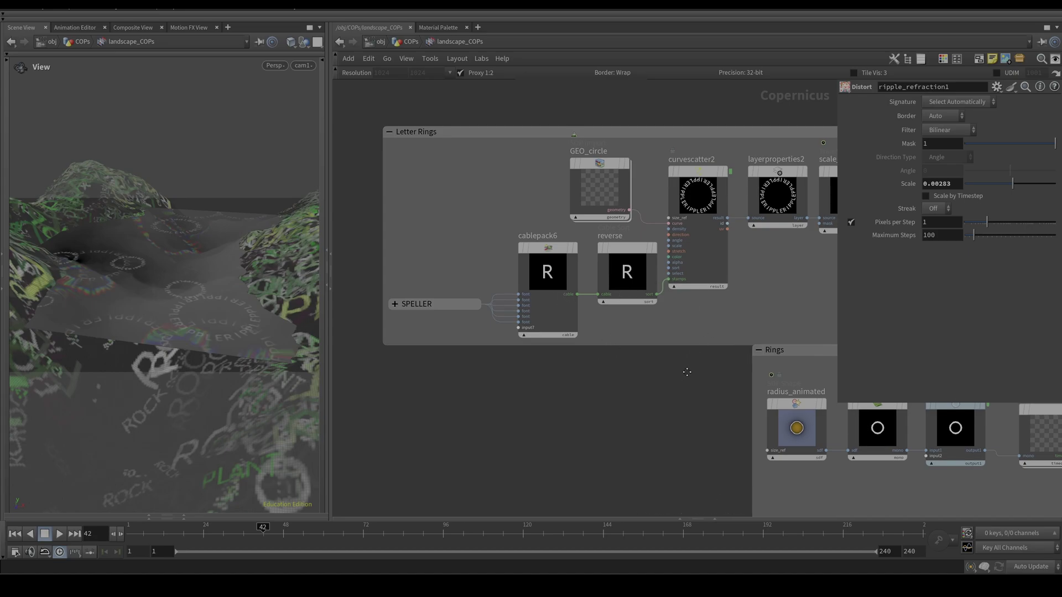
Select curvescatter2 in the Letter Rings group and display its output in the viewport
{"action": "middle_click_drag", "start_coordinate": [693, 343], "coordinate": [678, 360]}
{"action": "left_click", "coordinate": [683, 215]}
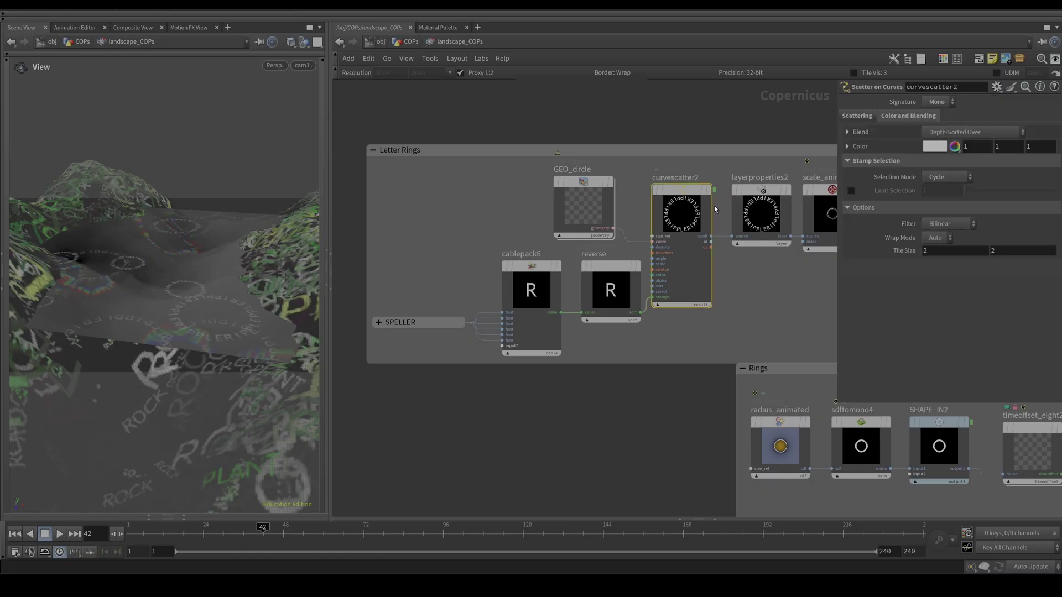
{"action": "left_click", "coordinate": [710, 172]}
Turn off the template display of previewmaterial2 in the "shaded template for preview with water surface" group
{"action": "scroll", "coordinate": [464, 243], "scroll_direction": "down", "scroll_amount": 5}
{"action": "scroll", "coordinate": [464, 243], "scroll_direction": "down", "scroll_amount": 3}
{"action": "middle_click_drag", "start_coordinate": [571, 358], "coordinate": [383, 401]}
{"action": "middle_click_drag", "start_coordinate": [815, 433], "coordinate": [605, 426]}
{"action": "scroll", "coordinate": [637, 400], "scroll_direction": "up", "scroll_amount": 8}
{"action": "middle_click_drag", "start_coordinate": [649, 338], "coordinate": [751, 342]}
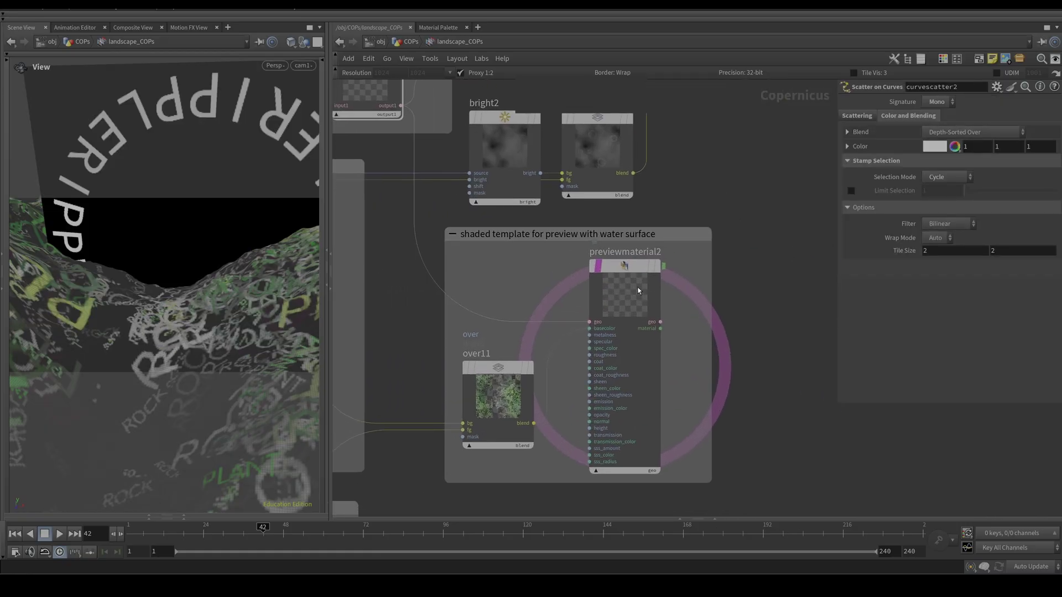
{"action": "left_click", "coordinate": [594, 312]}
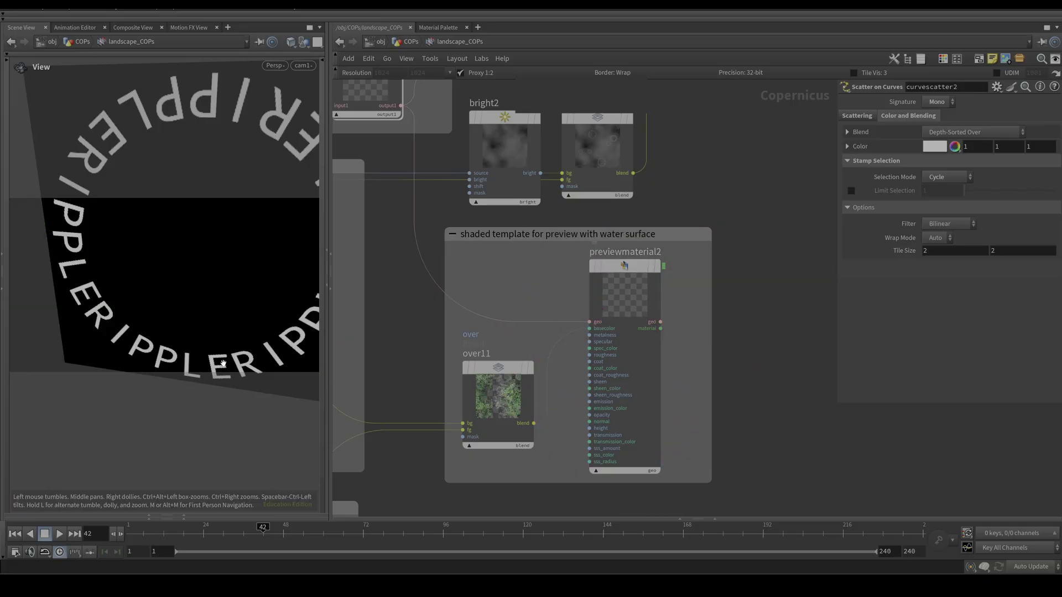
Return to the Letter Rings group and display the GEO_circle node in the viewport
{"action": "scroll", "coordinate": [672, 425], "scroll_direction": "down", "scroll_amount": 10}
{"action": "middle_click_drag", "start_coordinate": [776, 437], "coordinate": [908, 440]}
{"action": "middle_click_drag", "start_coordinate": [413, 435], "coordinate": [515, 468]}
{"action": "scroll", "coordinate": [534, 411], "scroll_direction": "up", "scroll_amount": 3}
{"action": "scroll", "coordinate": [534, 410], "scroll_direction": "up", "scroll_amount": 5}
{"action": "middle_click_drag", "start_coordinate": [561, 342], "coordinate": [524, 434]}
{"action": "scroll", "coordinate": [587, 457], "scroll_direction": "down", "scroll_amount": 2}
{"action": "scroll", "coordinate": [524, 434], "scroll_direction": "up", "scroll_amount": 1}
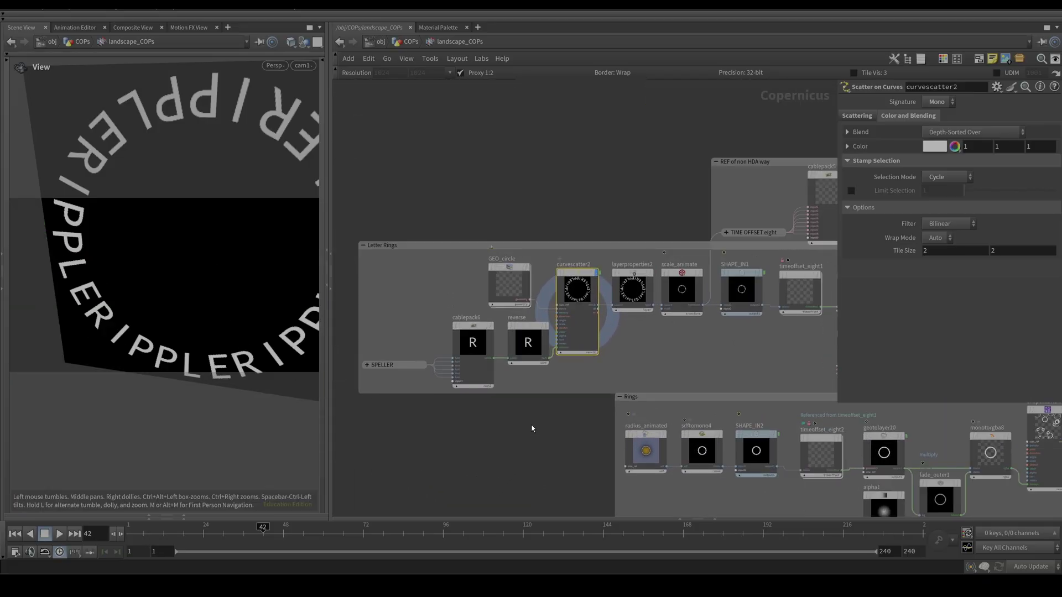
{"action": "mouse_move", "coordinate": [516, 270]}
{"action": "left_click", "coordinate": [531, 248]}
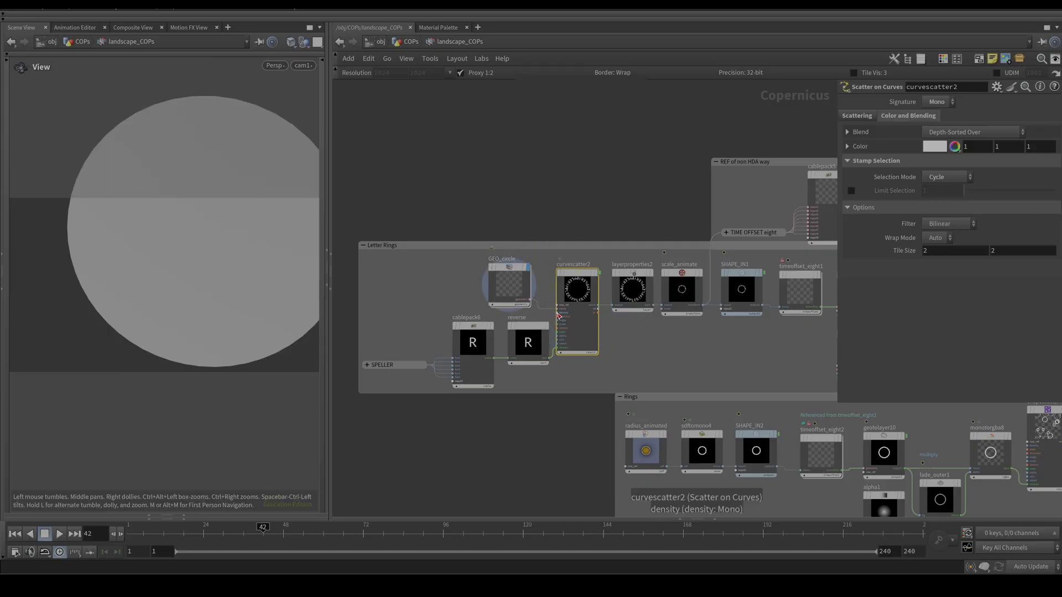
Look inside the GEO_circle SOP Import node and return to the landscape_COPs network
{"action": "middle_click_drag", "start_coordinate": [568, 475], "coordinate": [574, 459]}
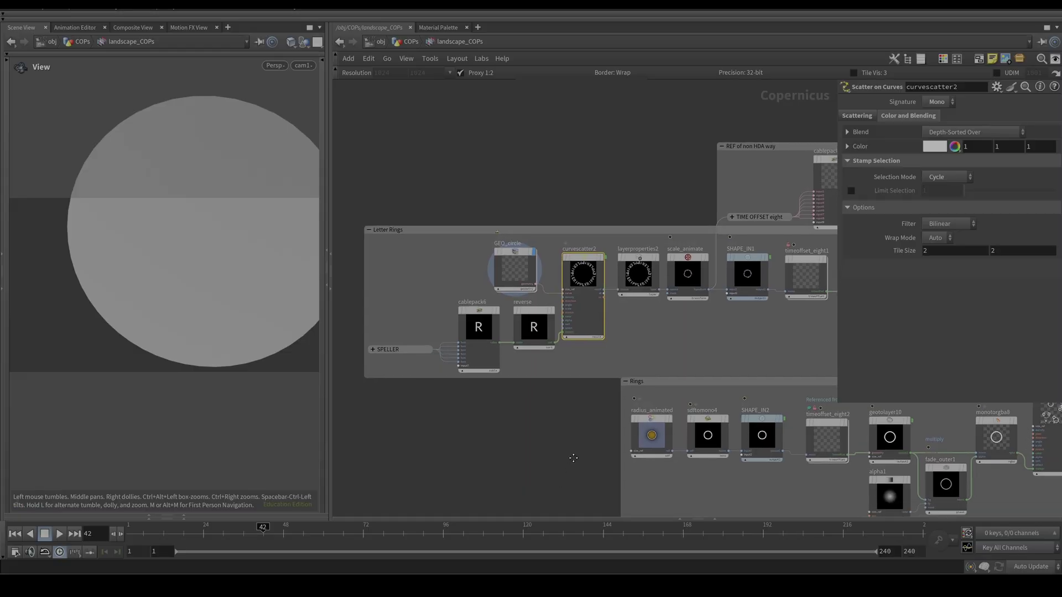
{"action": "double_click", "coordinate": [517, 266]}
{"action": "key", "text": "u"}
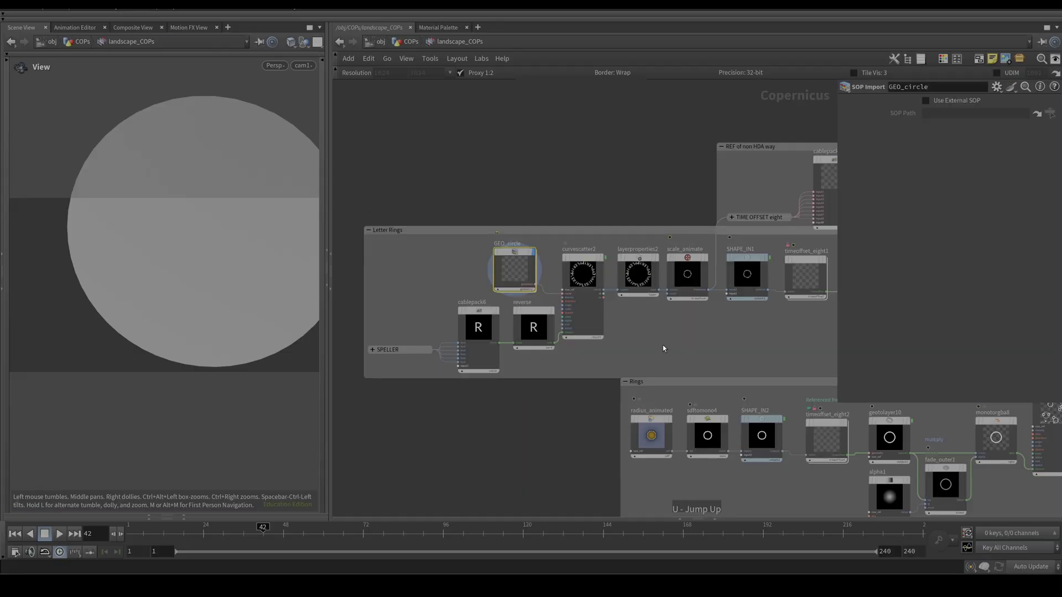
Display curvescatter2 in the viewport again and show its parameters
{"action": "mouse_move", "coordinate": [579, 264]}
{"action": "left_click", "coordinate": [608, 245]}
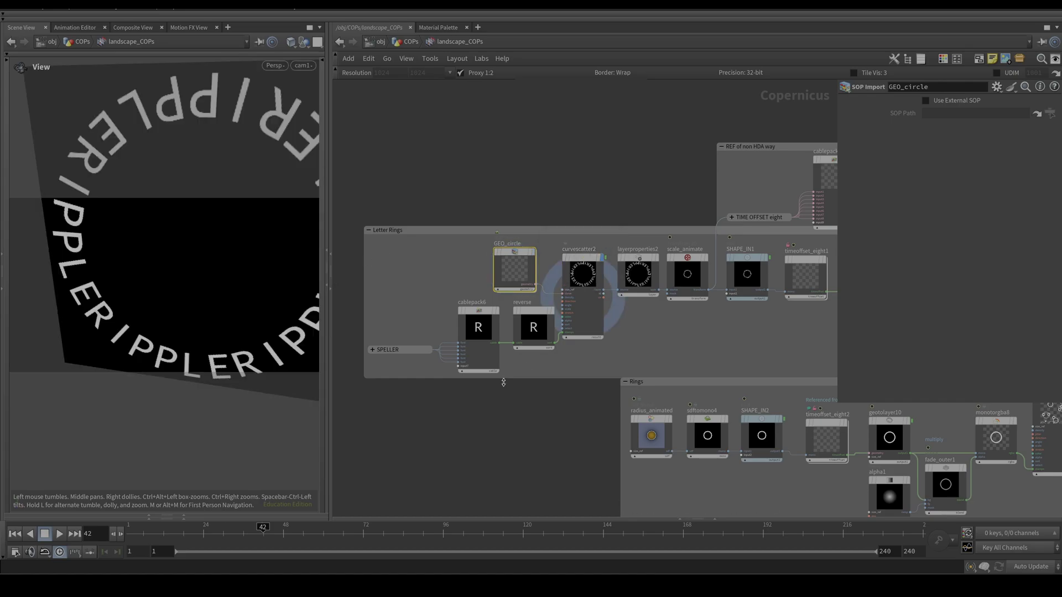
{"action": "left_click", "coordinate": [588, 283]}
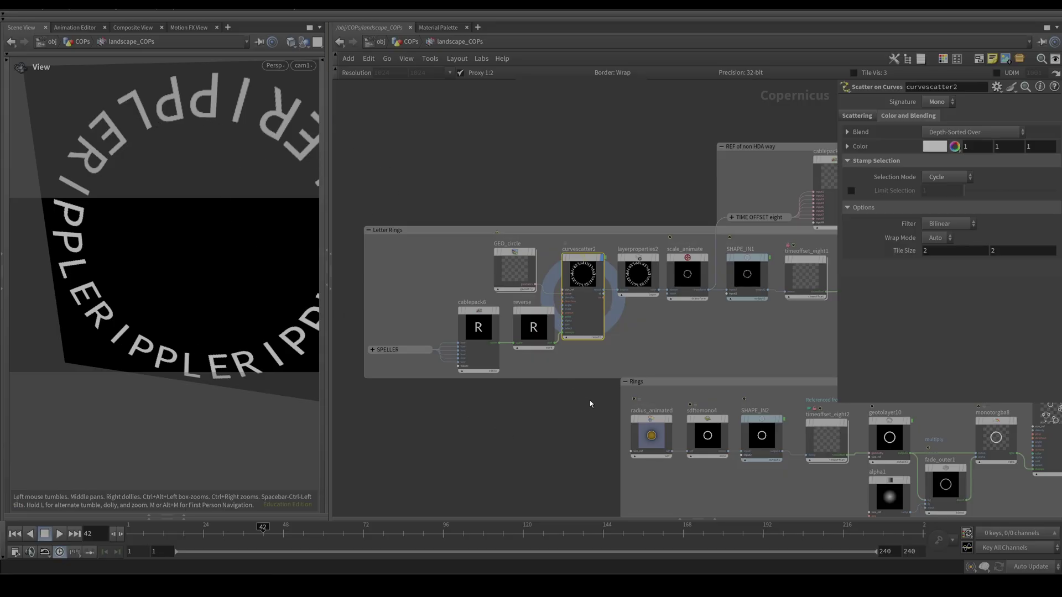
Show the scale_animate node's parameters, display its output, and scrub the timeline to frame 93 to preview the ring's scaling
{"action": "middle_click_drag", "start_coordinate": [585, 423], "coordinate": [456, 421]}
{"action": "middle_click_drag", "start_coordinate": [527, 197], "coordinate": [508, 204]}
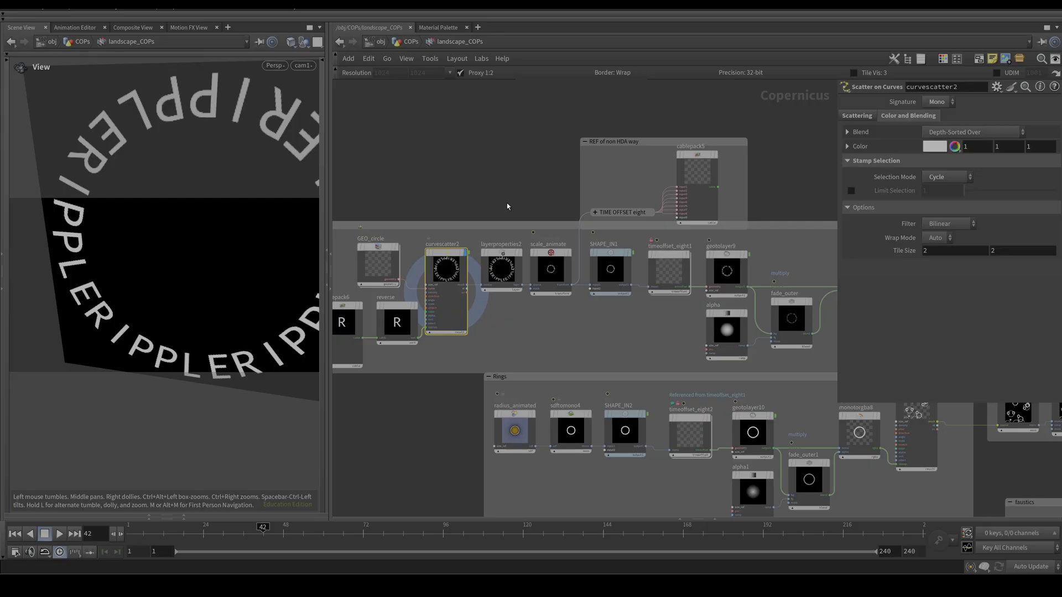
{"action": "left_click", "coordinate": [551, 273]}
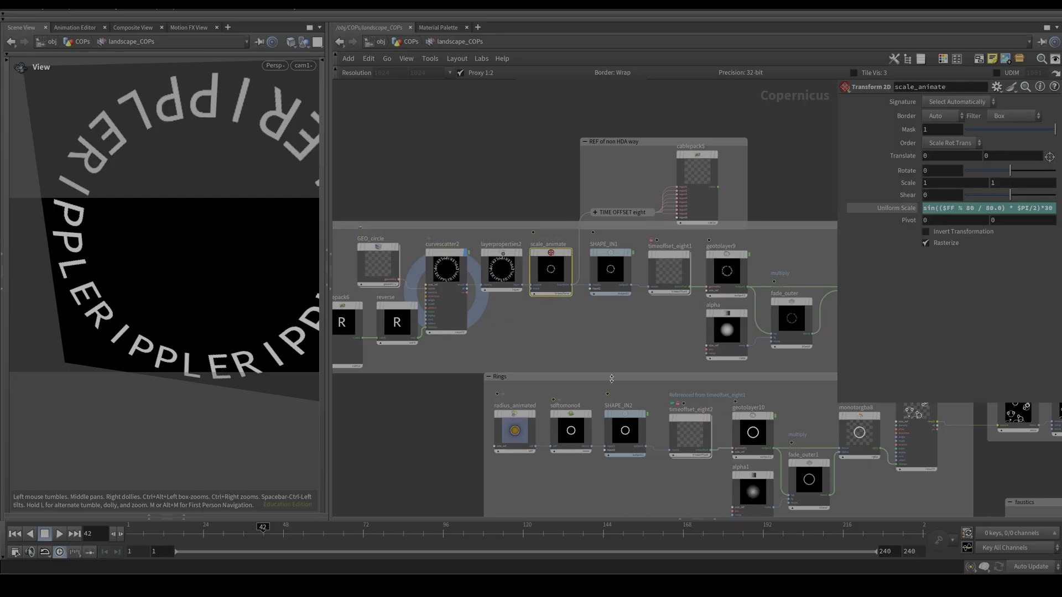
{"action": "mouse_move", "coordinate": [561, 255]}
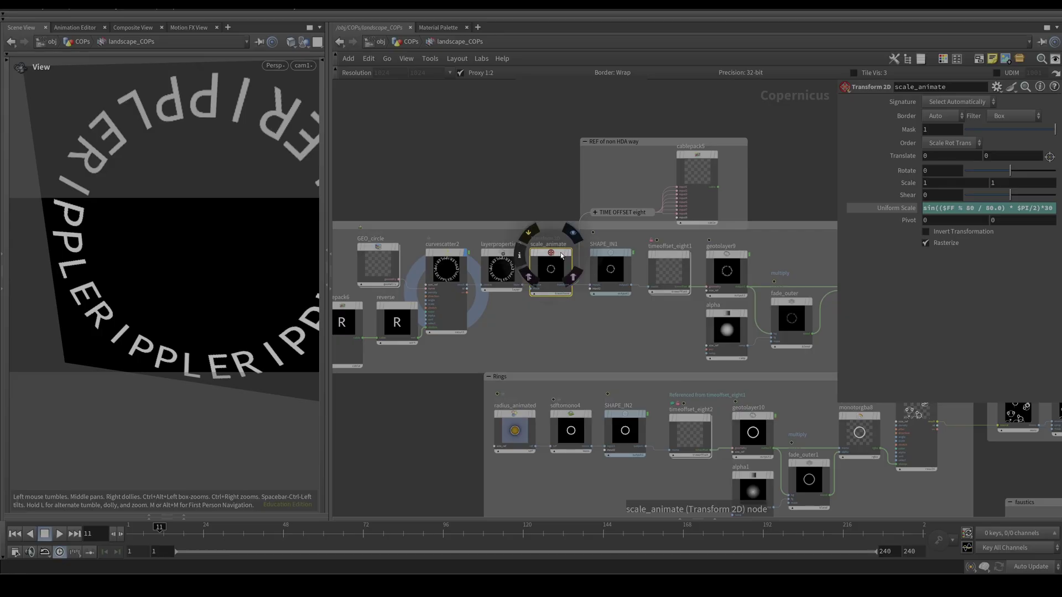
{"action": "left_click", "coordinate": [573, 233]}
{"action": "left_click_drag", "start_coordinate": [159, 534], "coordinate": [466, 508]}
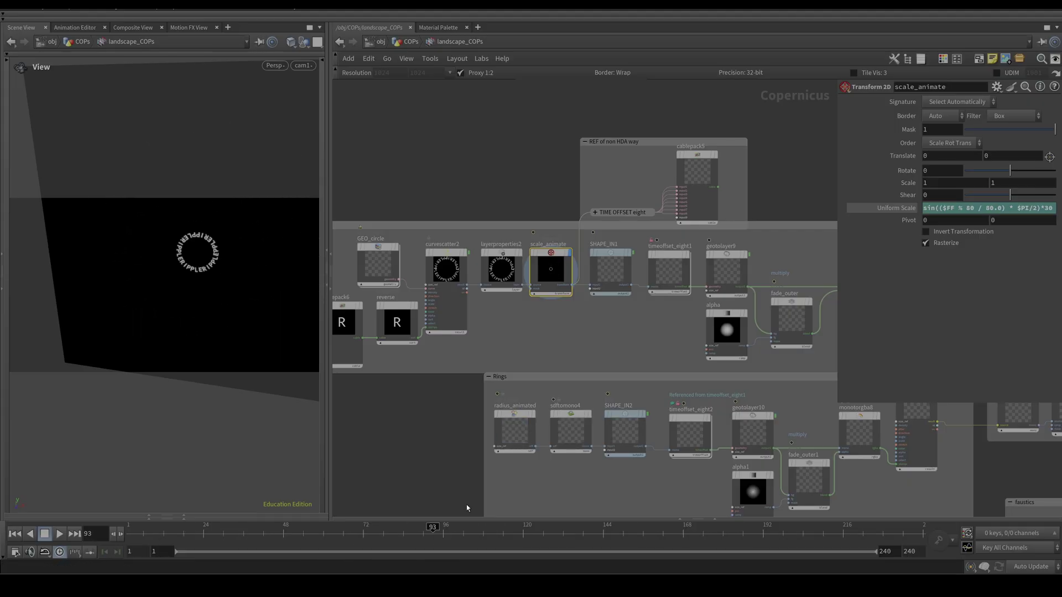
Expand the TIME OFFSET eight box and inspect the timeshift1 node inside subnet15's sopgeometry1
{"action": "middle_click_drag", "start_coordinate": [552, 196], "coordinate": [478, 209]}
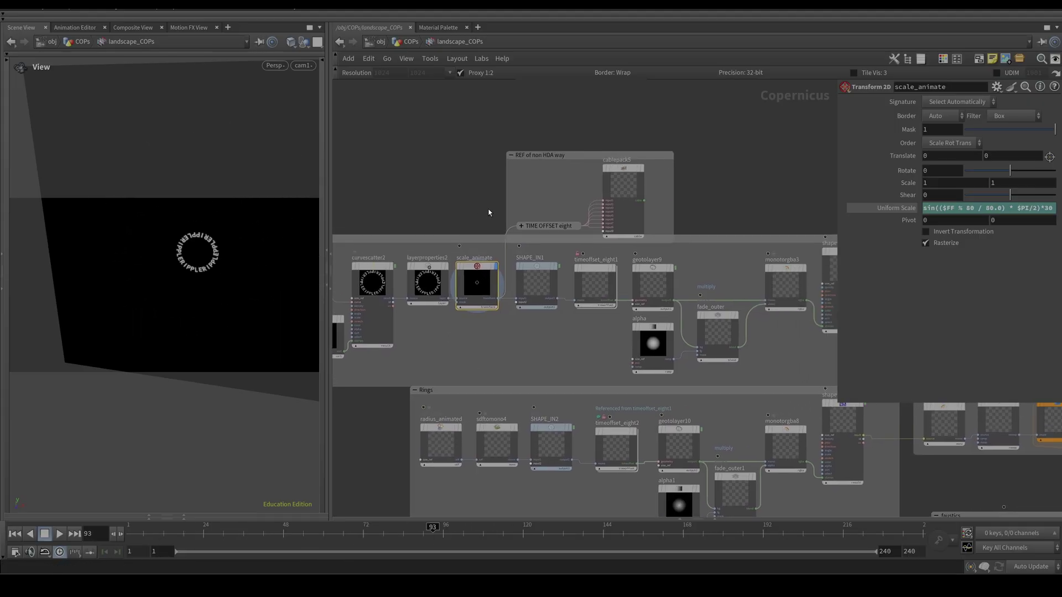
{"action": "left_click", "coordinate": [520, 225]}
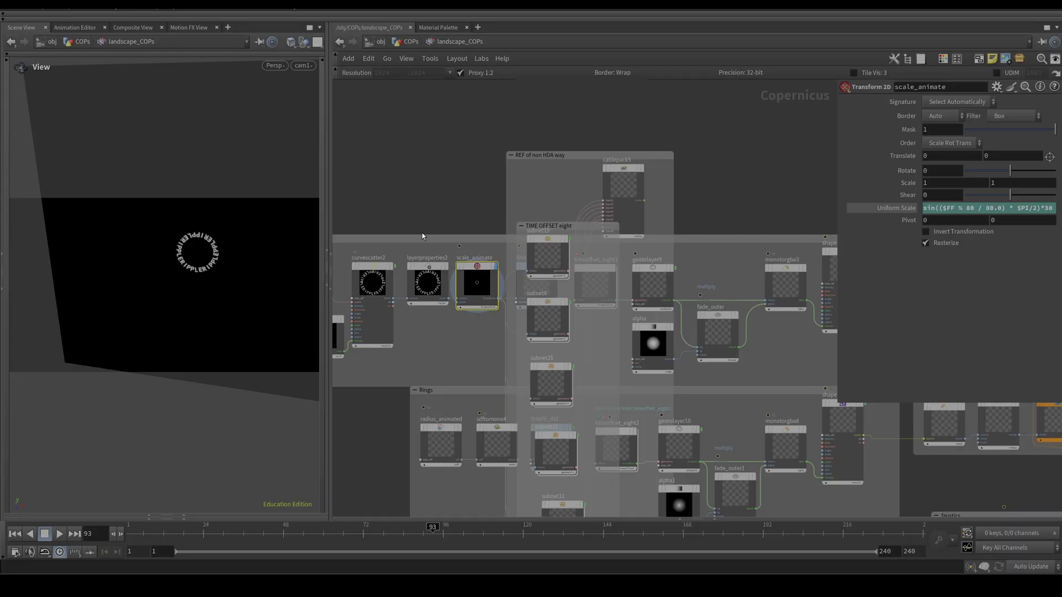
{"action": "double_click", "coordinate": [548, 263]}
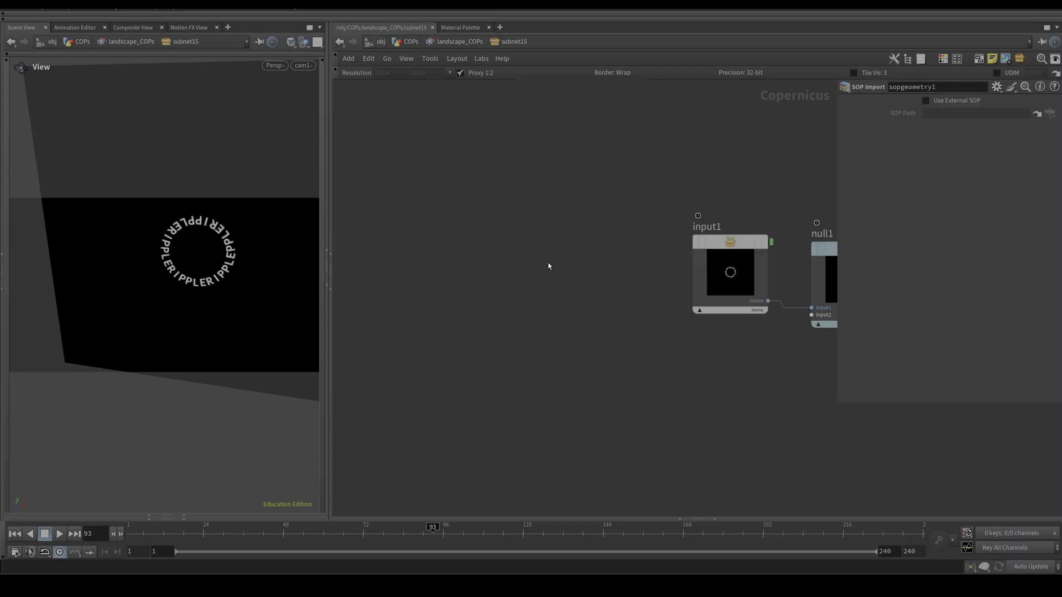
{"action": "key", "text": "h"}
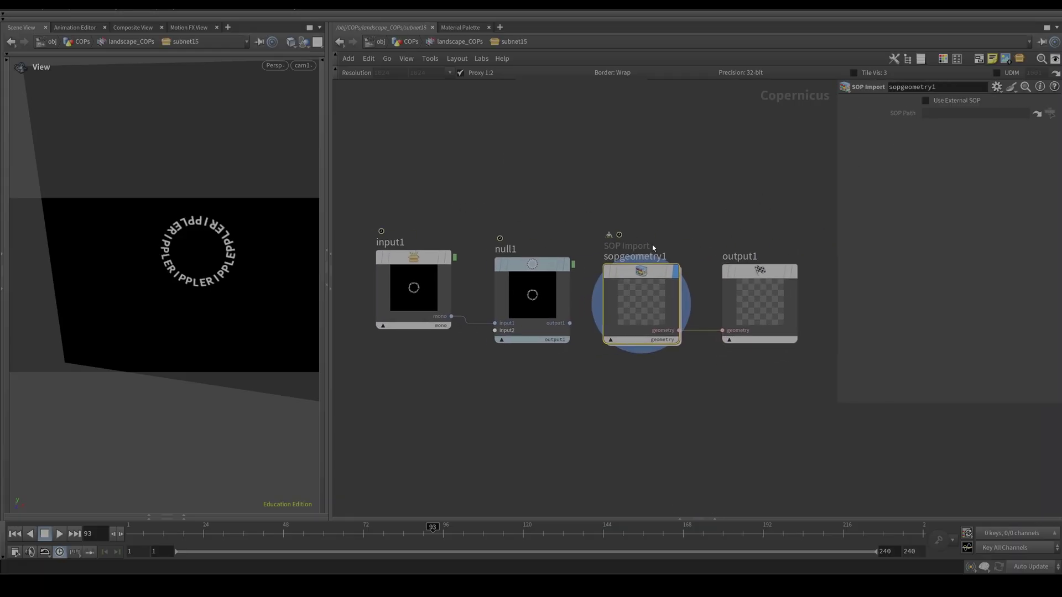
{"action": "double_click", "coordinate": [632, 306]}
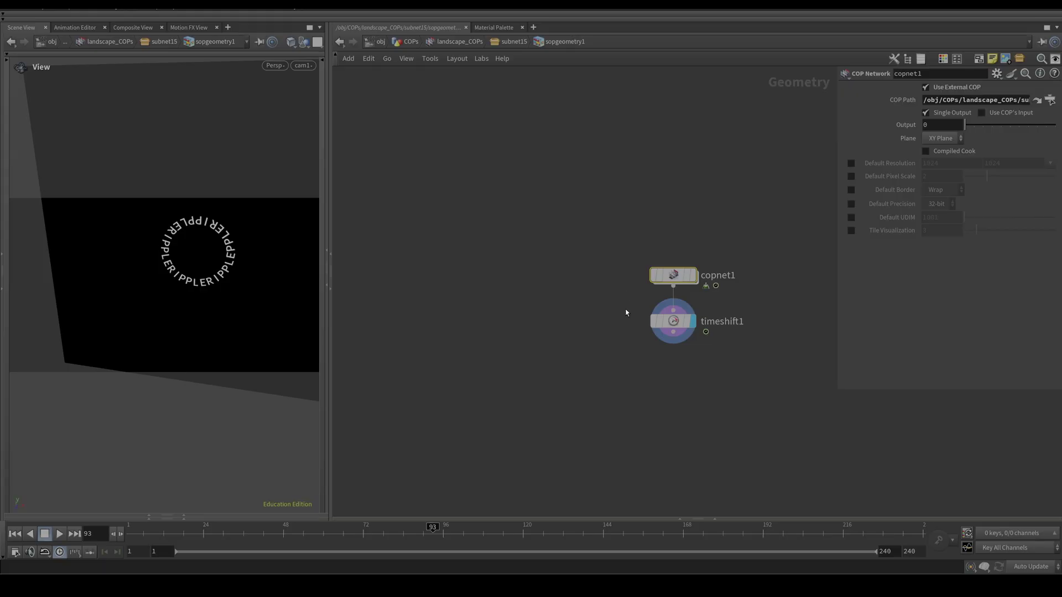
{"action": "middle_click_drag", "start_coordinate": [628, 310], "coordinate": [463, 257]}
{"action": "left_click", "coordinate": [518, 265]}
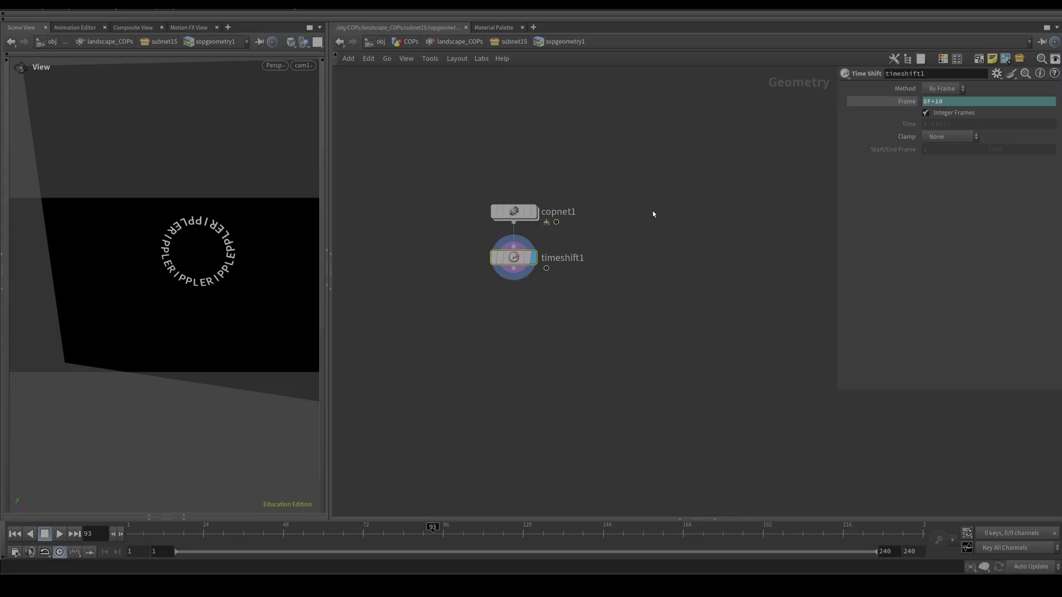
Go back up to the landscape_COPs network and collapse the TIME OFFSET eight box
{"action": "key", "text": "u"}
{"action": "key", "text": "u"}
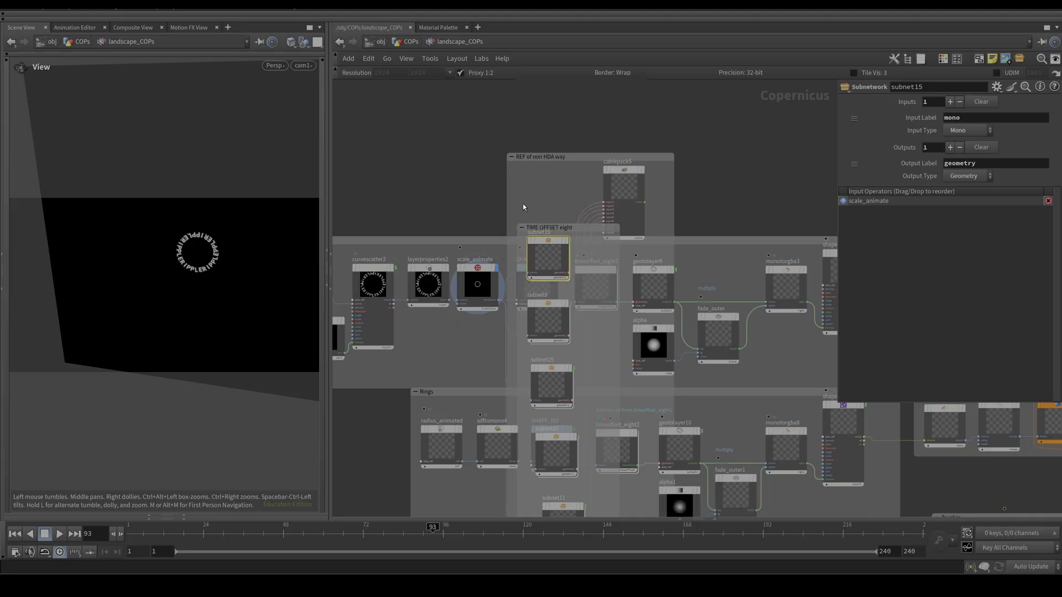
{"action": "left_click", "coordinate": [521, 228]}
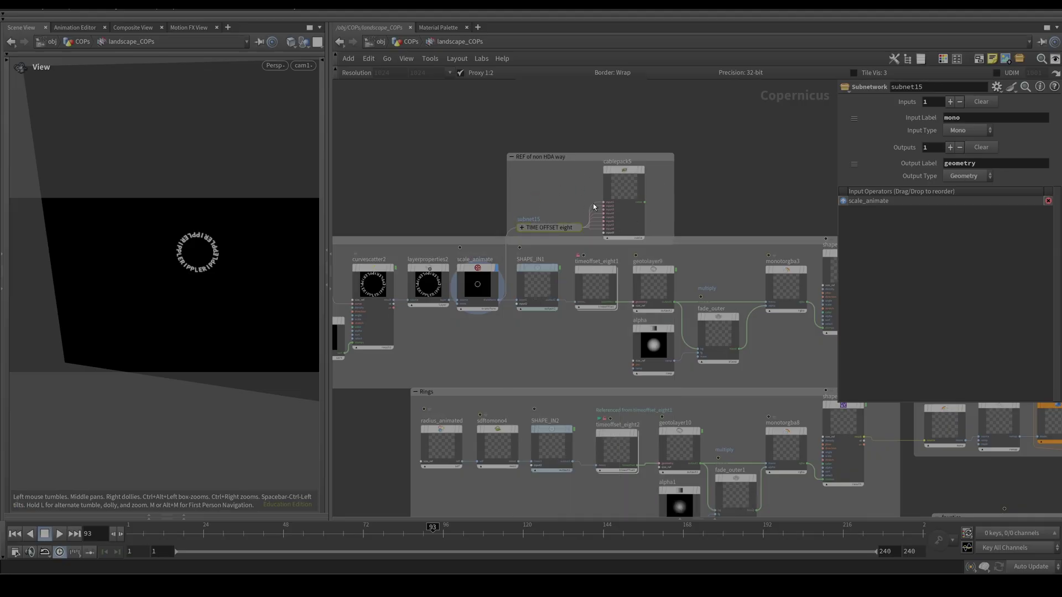
Show the frame offset parameters of timeoffset_eight1 in the Letter Rings group
{"action": "middle_click_drag", "start_coordinate": [743, 190], "coordinate": [774, 204]}
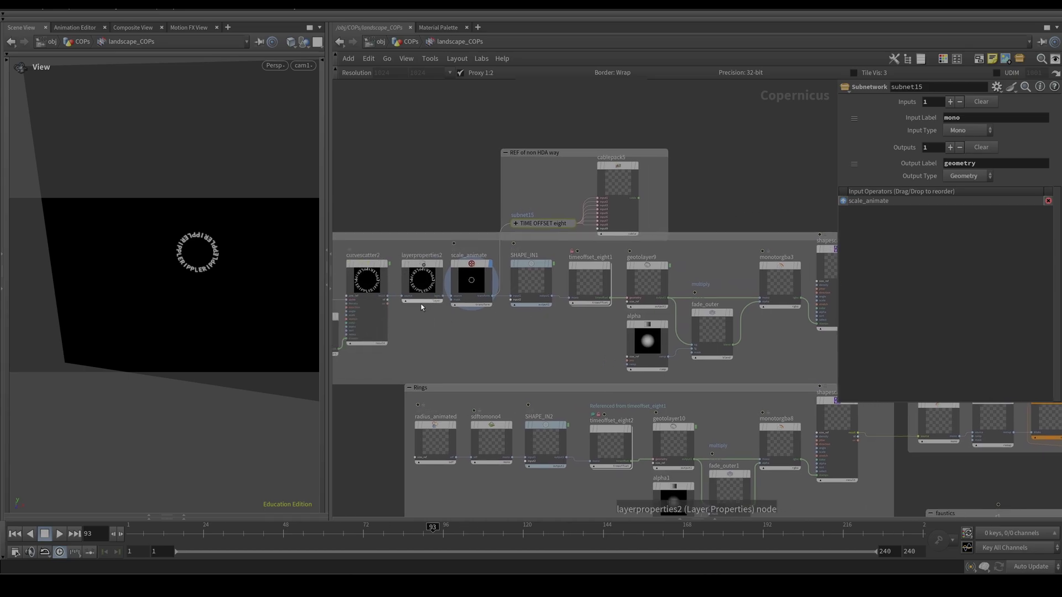
{"action": "middle_click_drag", "start_coordinate": [746, 198], "coordinate": [722, 203]}
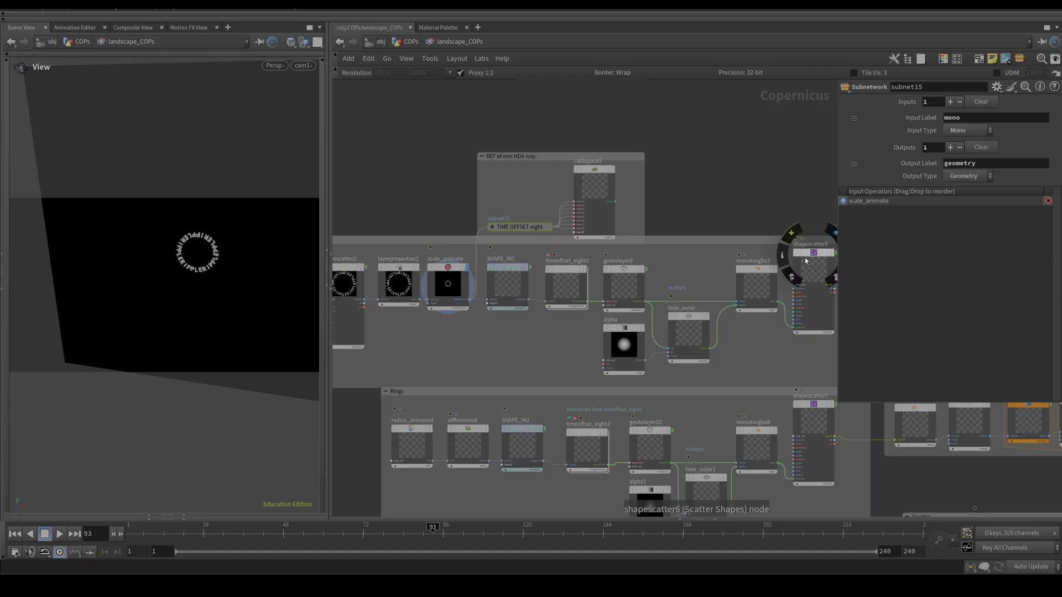
{"action": "left_click", "coordinate": [565, 286]}
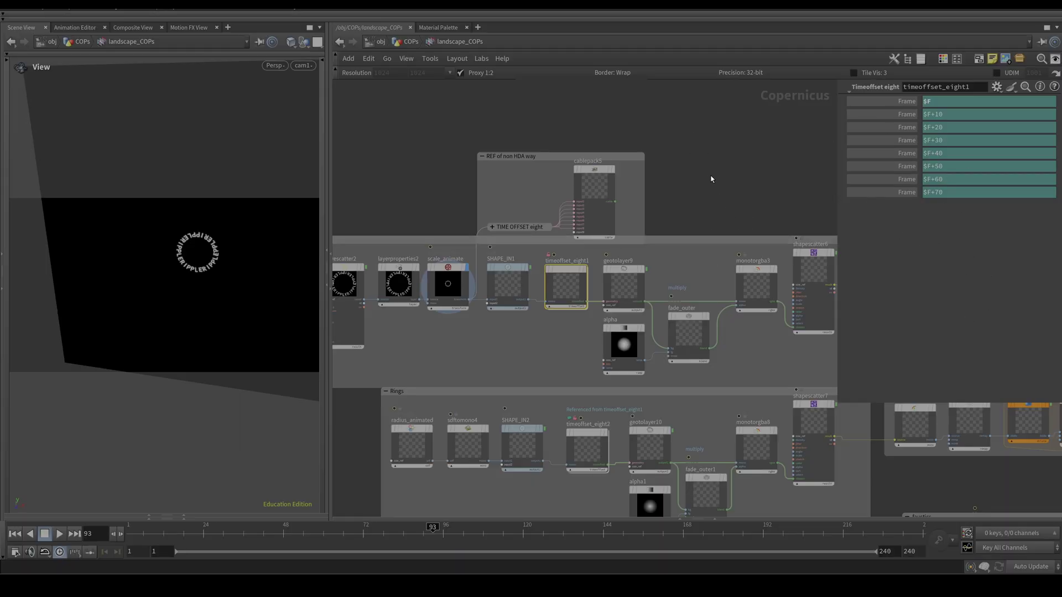
Select shapescatter6 at the end of the Letter Rings chain and display its scattered rings in the viewport
{"action": "mouse_move", "coordinate": [711, 177]}
{"action": "middle_mouse_down"}
{"action": "mouse_move", "coordinate": [630, 151]}
{"action": "mouse_move", "coordinate": [645, 158]}
{"action": "middle_mouse_up"}
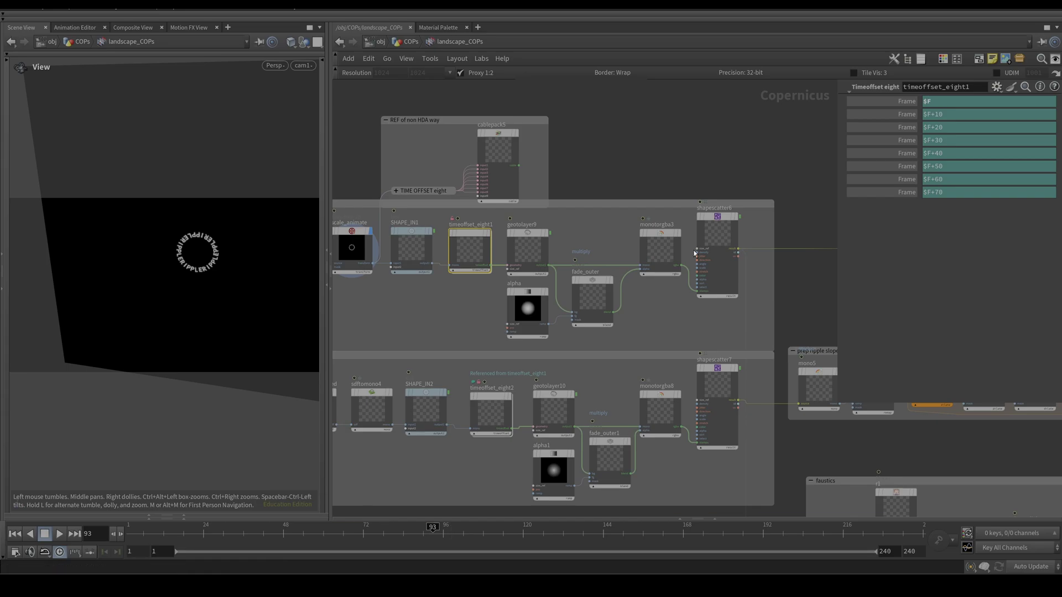
{"action": "left_click", "coordinate": [732, 219]}
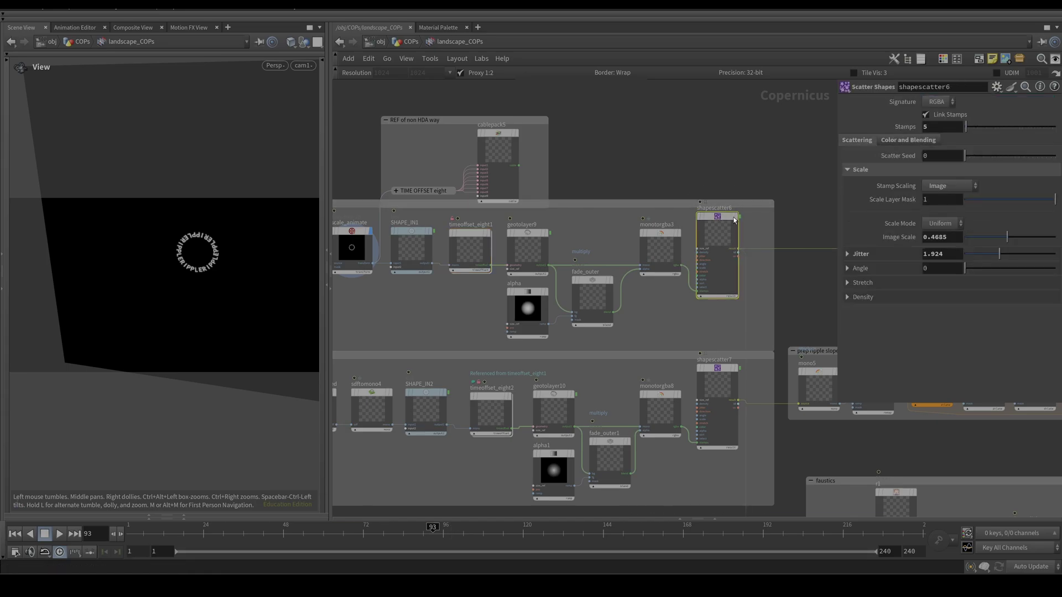
{"action": "left_click", "coordinate": [743, 203]}
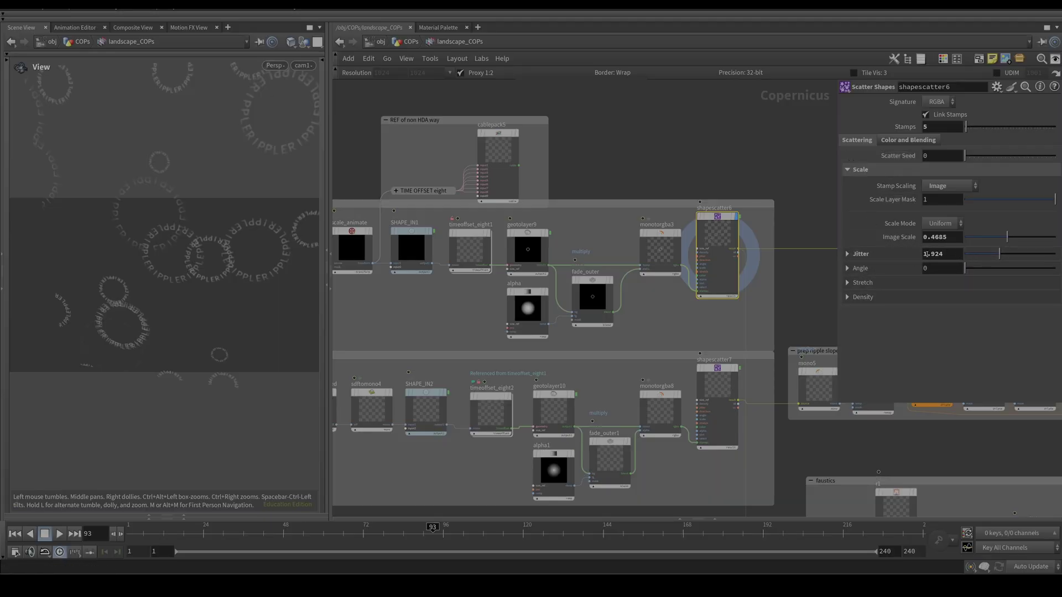
{"action": "middle_click_drag", "start_coordinate": [749, 134], "coordinate": [659, 132]}
{"action": "scroll", "coordinate": [665, 148], "scroll_direction": "down", "scroll_amount": 2}
{"action": "middle_click_drag", "start_coordinate": [676, 171], "coordinate": [677, 137]}
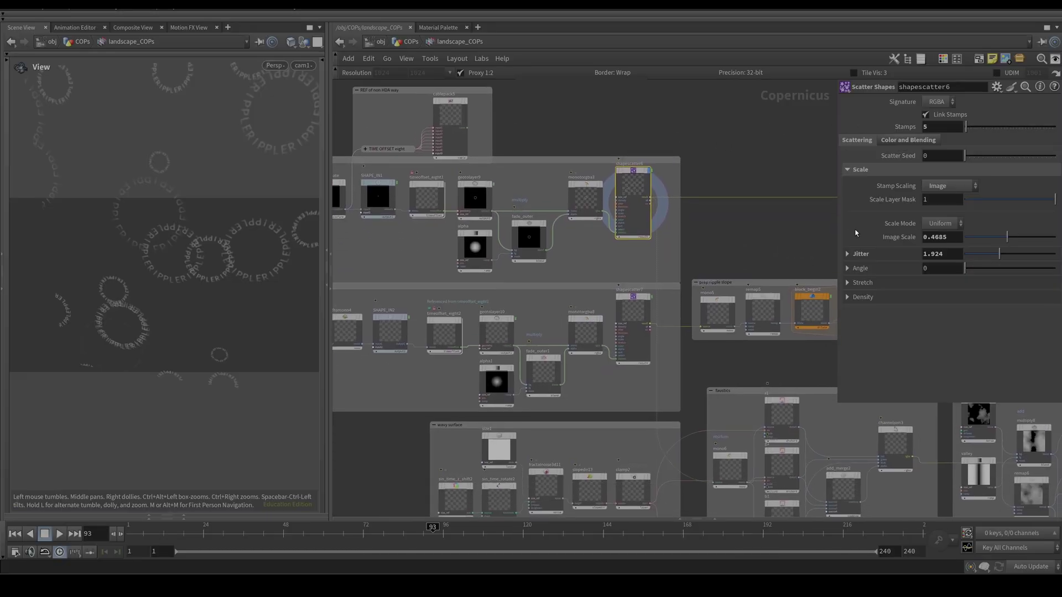
{"action": "middle_click_drag", "start_coordinate": [739, 166], "coordinate": [712, 184]}
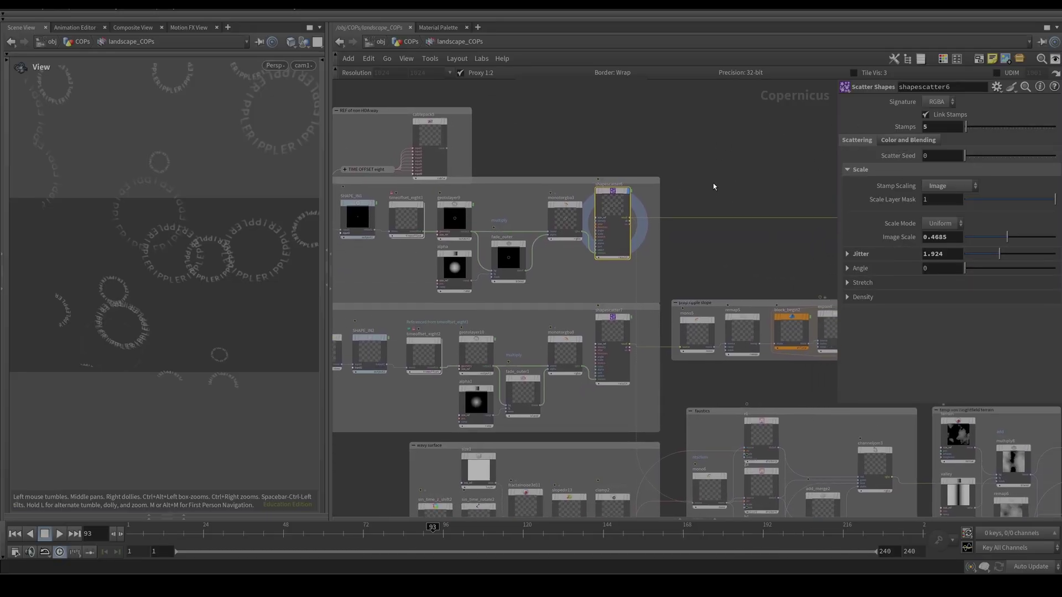
{"action": "scroll", "coordinate": [663, 188], "scroll_direction": "down", "scroll_amount": 3}
{"action": "middle_click_drag", "start_coordinate": [640, 193], "coordinate": [642, 190]}
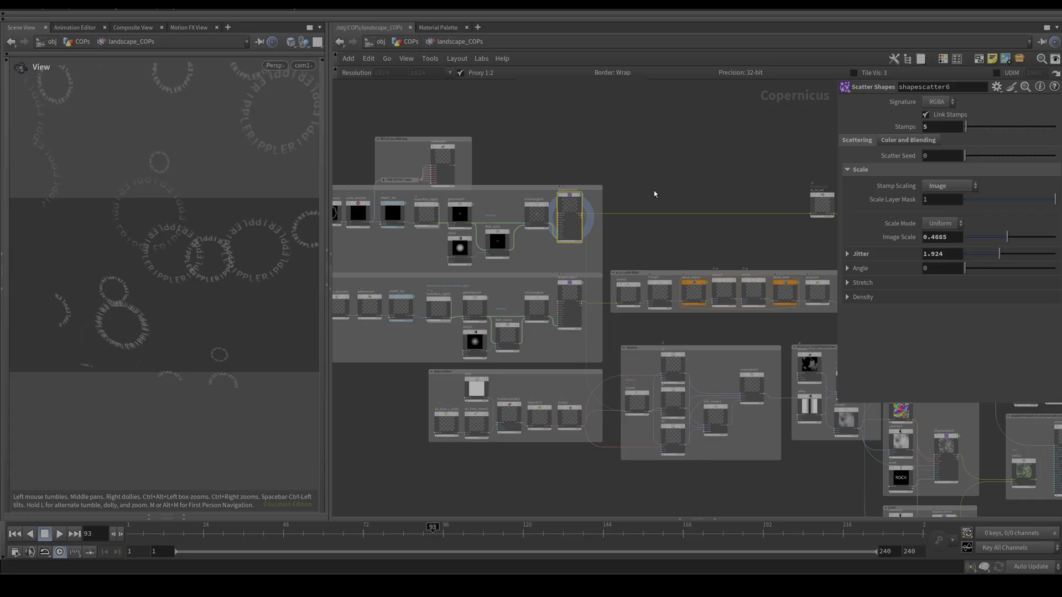
Display the output of radius_animated at the start of the Rings group in the viewport
{"action": "middle_click_drag", "start_coordinate": [654, 190], "coordinate": [666, 207]}
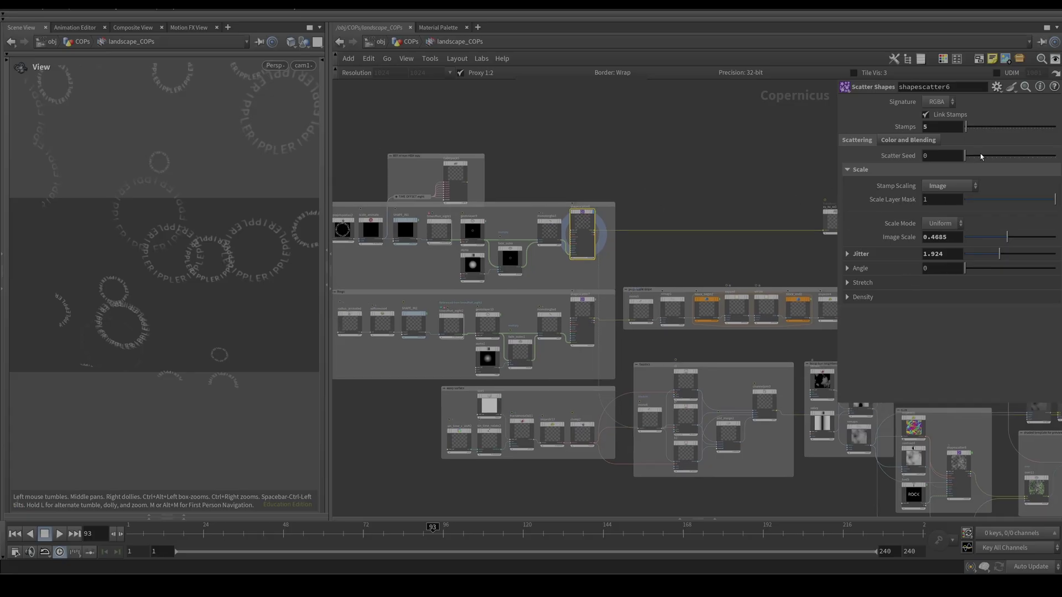
{"action": "scroll", "coordinate": [652, 273], "scroll_direction": "up", "scroll_amount": 6}
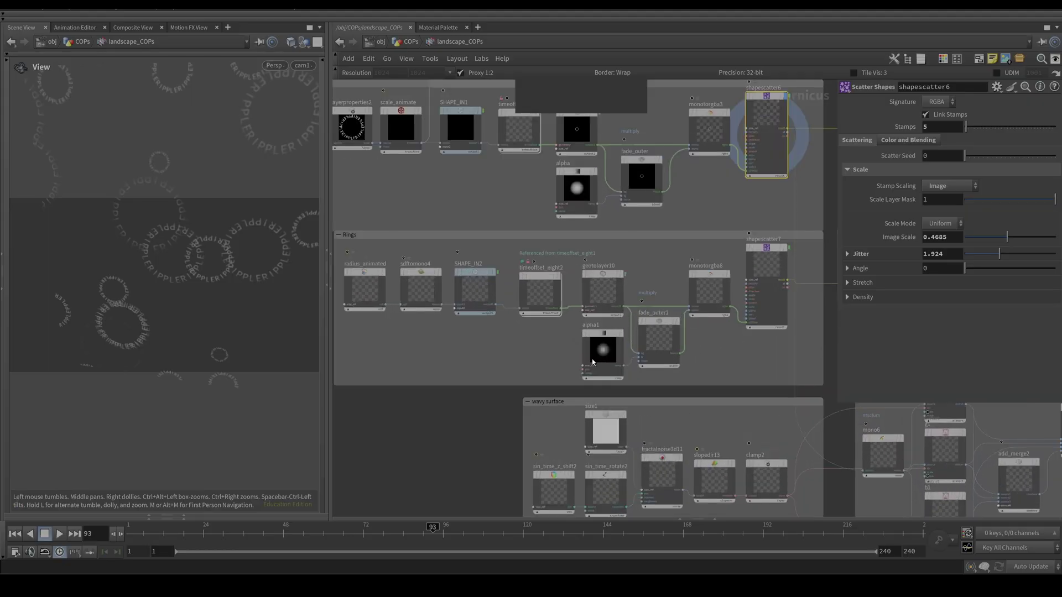
{"action": "middle_click_drag", "start_coordinate": [557, 350], "coordinate": [517, 352]}
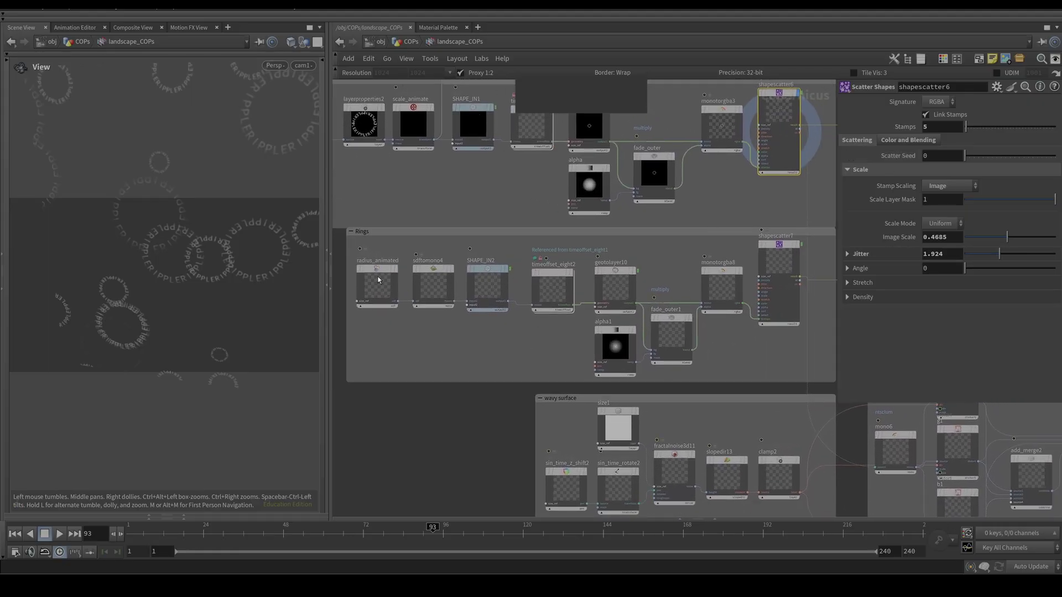
{"action": "mouse_move", "coordinate": [377, 272]}
{"action": "left_click", "coordinate": [399, 250]}
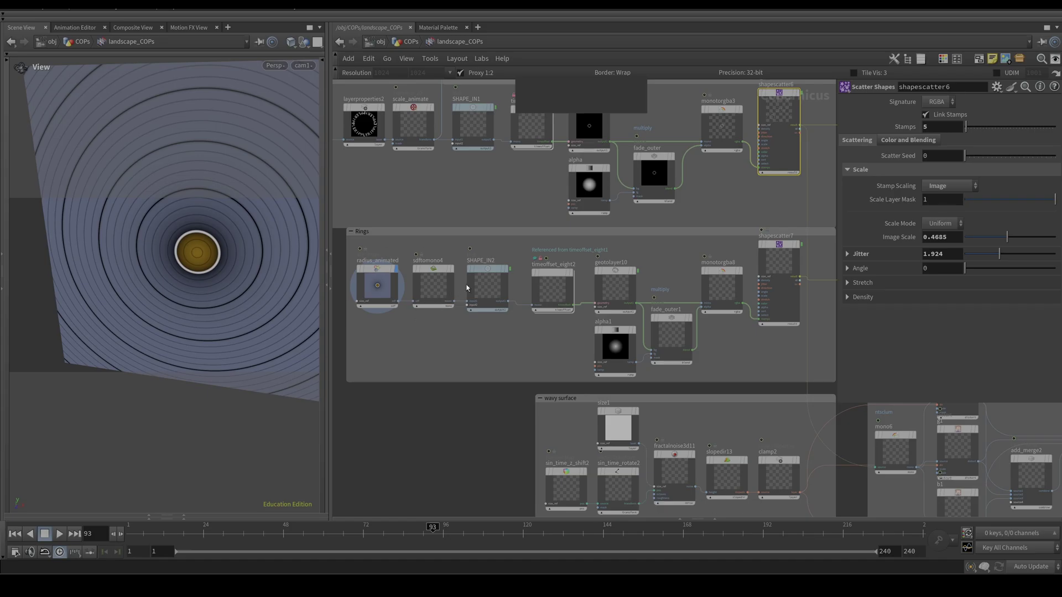
Display the Rings group's SHAPE_IN2 ring and the scattered rings from shapescatter7
{"action": "mouse_move", "coordinate": [501, 272]}
{"action": "left_click", "coordinate": [510, 254]}
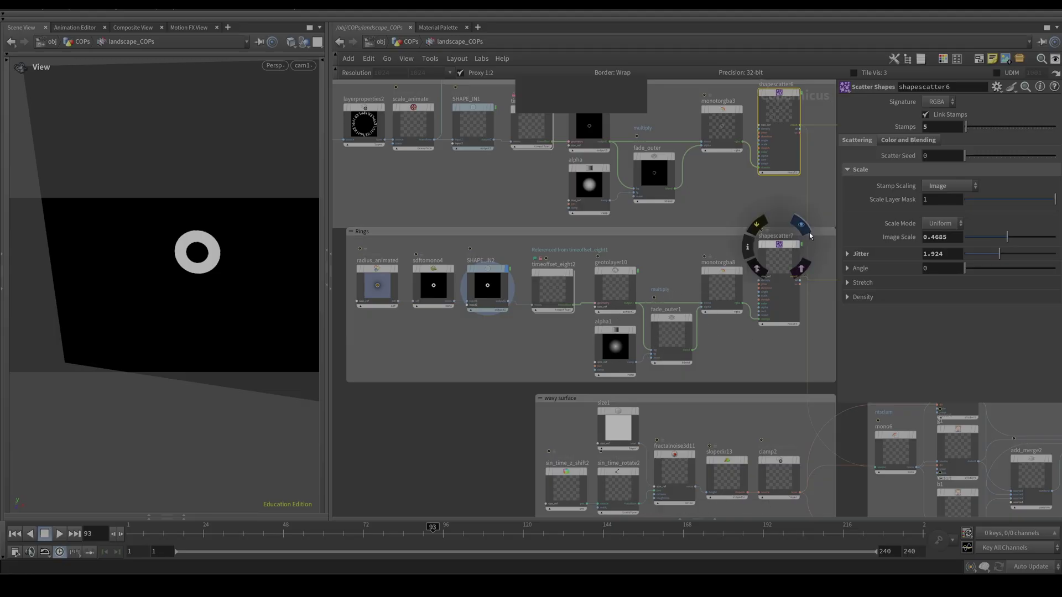
{"action": "left_click", "coordinate": [809, 231]}
{"action": "scroll", "coordinate": [763, 354], "scroll_direction": "down", "scroll_amount": 2}
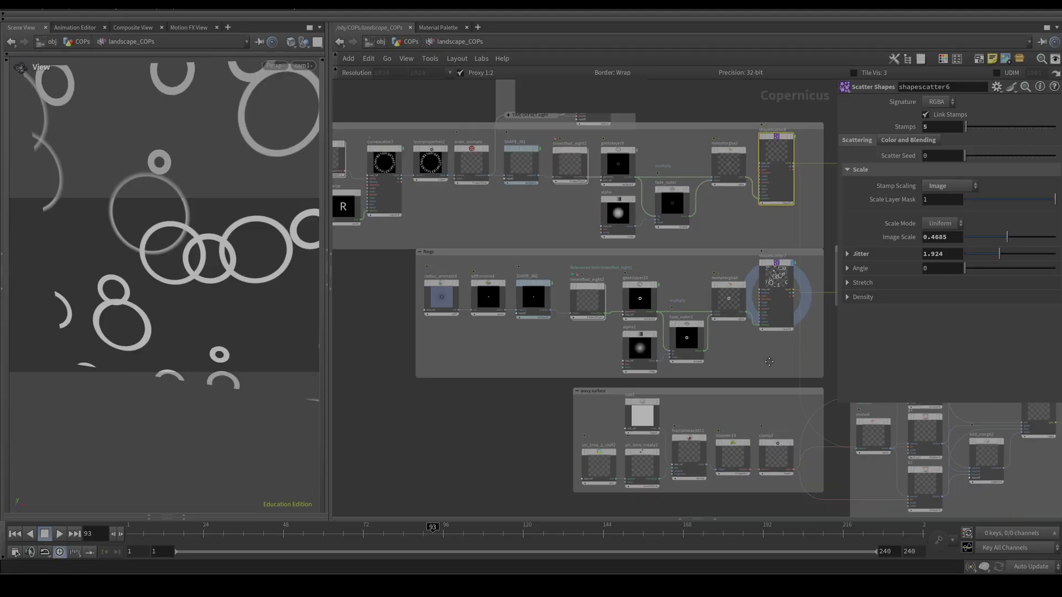
Show the parameters and output of fractalnoise3d11 in the wavy surface group and scrub its animation to frame 137
{"action": "mouse_move", "coordinate": [764, 354]}
{"action": "middle_mouse_down"}
{"action": "mouse_move", "coordinate": [617, 331]}
{"action": "mouse_move", "coordinate": [471, 349]}
{"action": "mouse_move", "coordinate": [589, 280]}
{"action": "middle_mouse_up"}
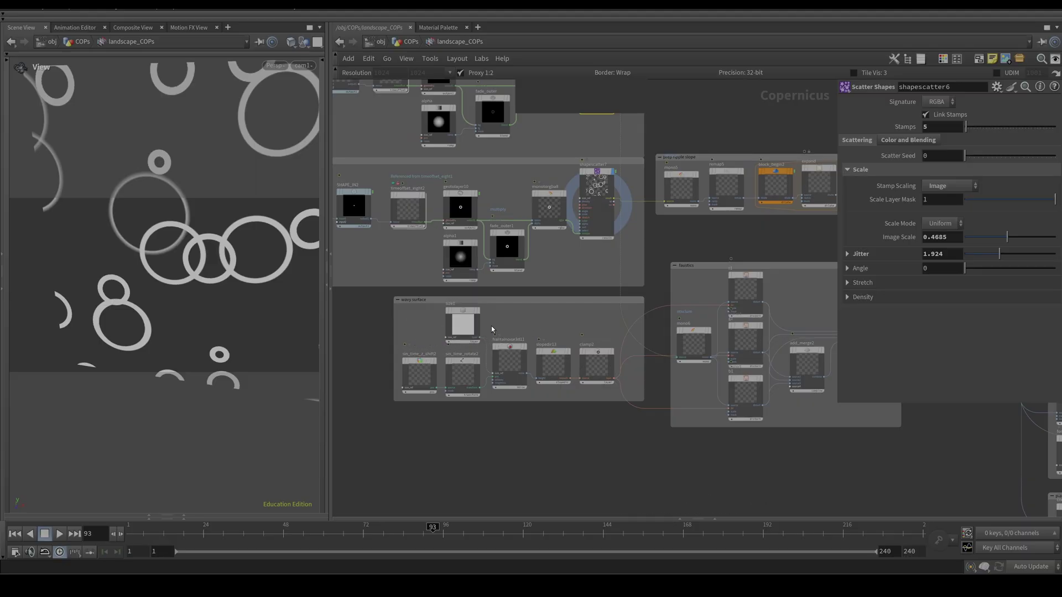
{"action": "middle_click_drag", "start_coordinate": [565, 141], "coordinate": [565, 155]}
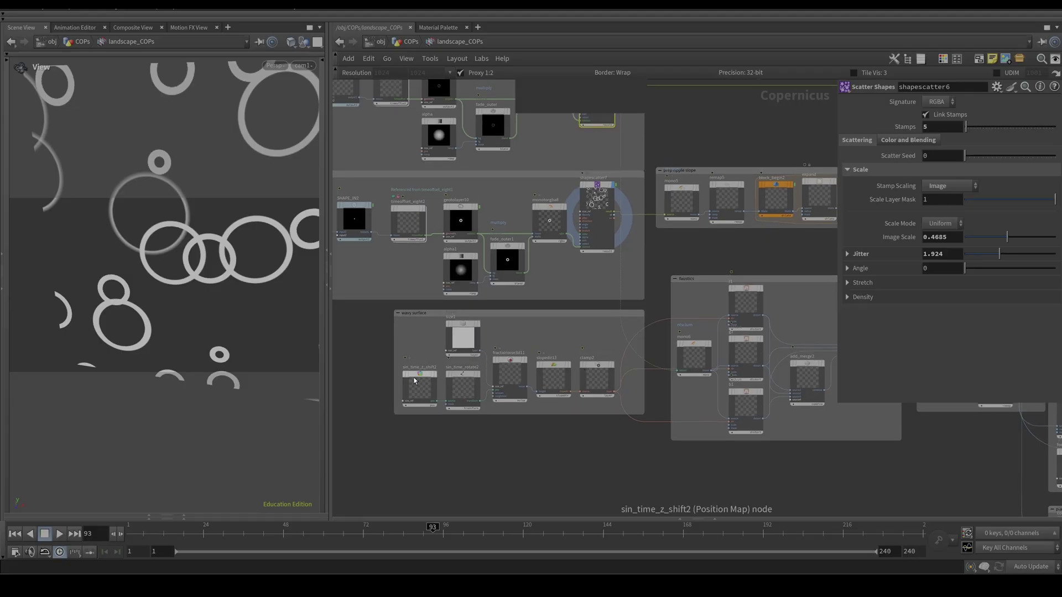
{"action": "left_click", "coordinate": [503, 363]}
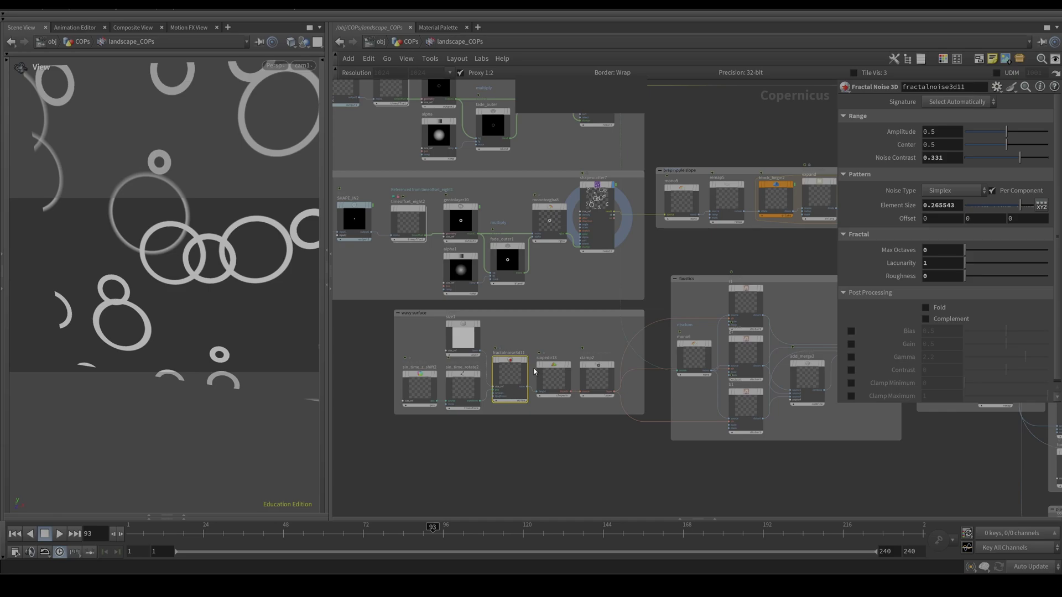
{"action": "left_click", "coordinate": [528, 347]}
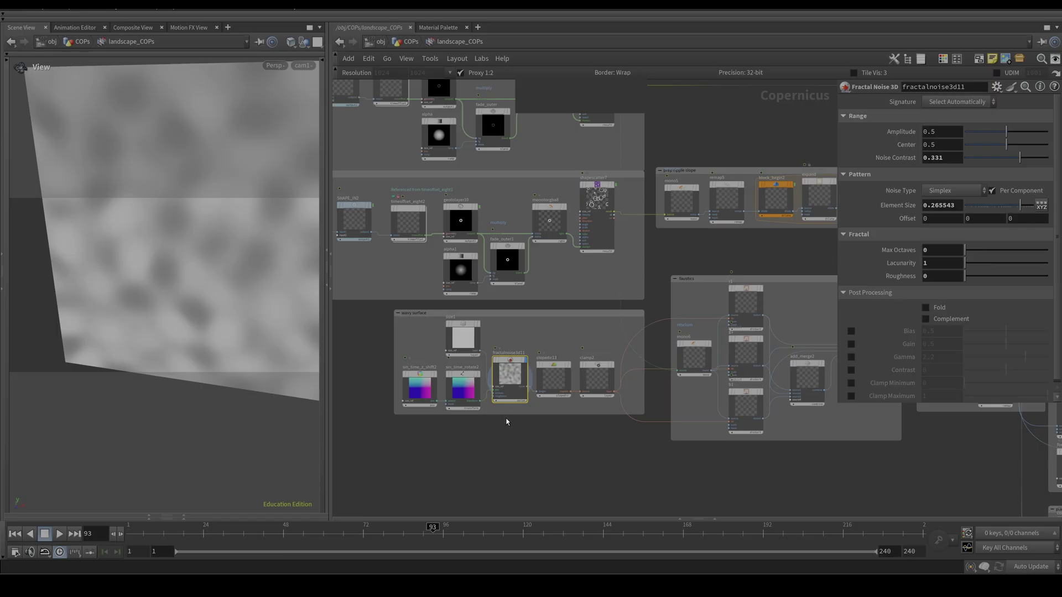
{"action": "left_click", "coordinate": [258, 544]}
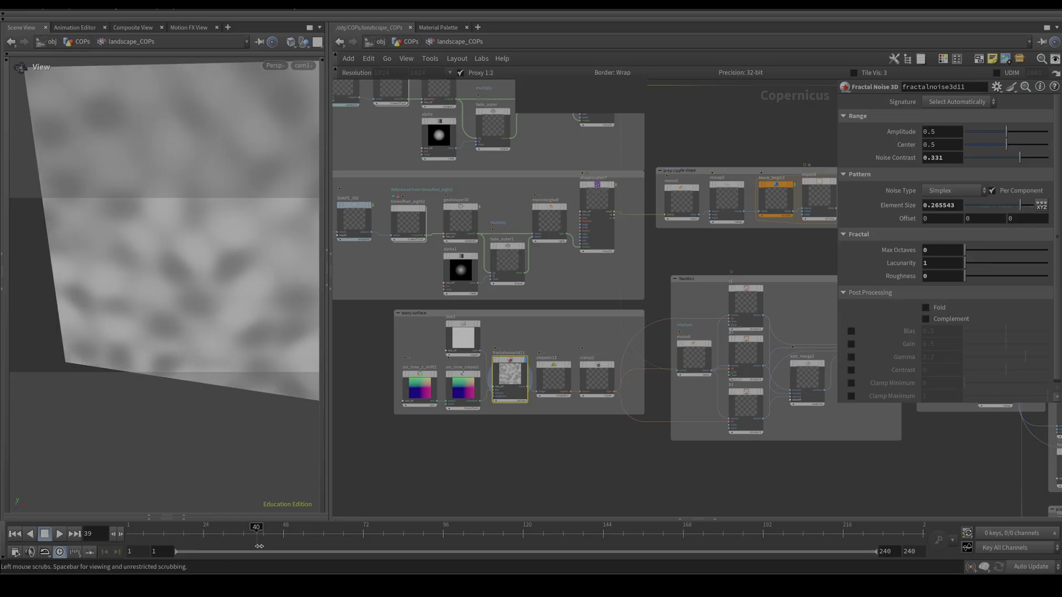
{"action": "left_click_drag", "start_coordinate": [259, 546], "coordinate": [579, 537]}
Display the slope direction output of slopedir13 in the wavy surface group
{"action": "middle_click_drag", "start_coordinate": [592, 486], "coordinate": [495, 465]}
{"action": "mouse_move", "coordinate": [513, 377]}
{"action": "left_click", "coordinate": [535, 362]}
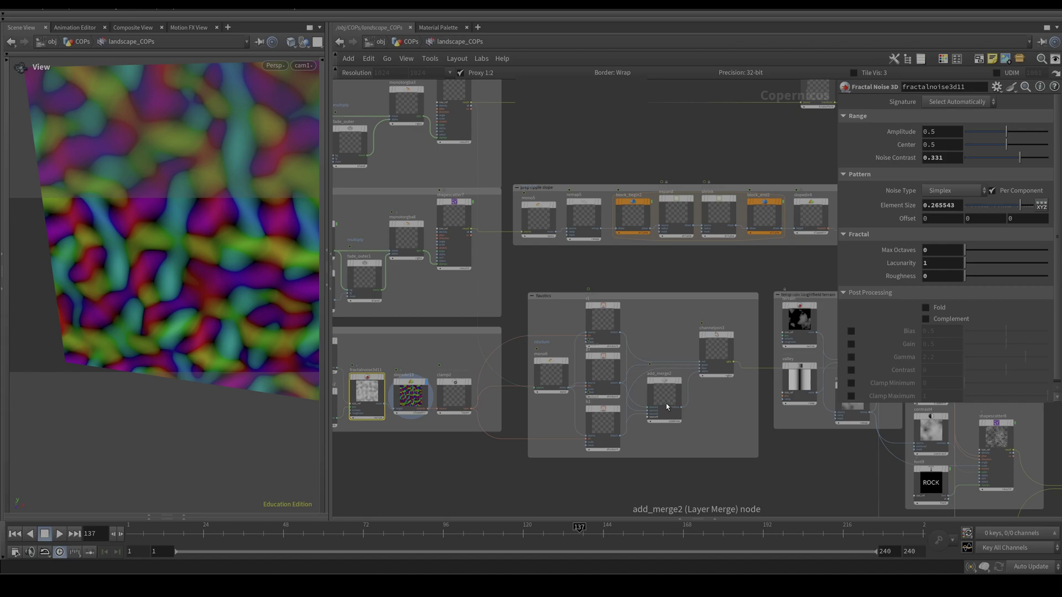
Inspect the Distort parameters of the r1 and b1 nodes in the faustics group
{"action": "scroll", "coordinate": [666, 403], "scroll_direction": "up", "scroll_amount": 2}
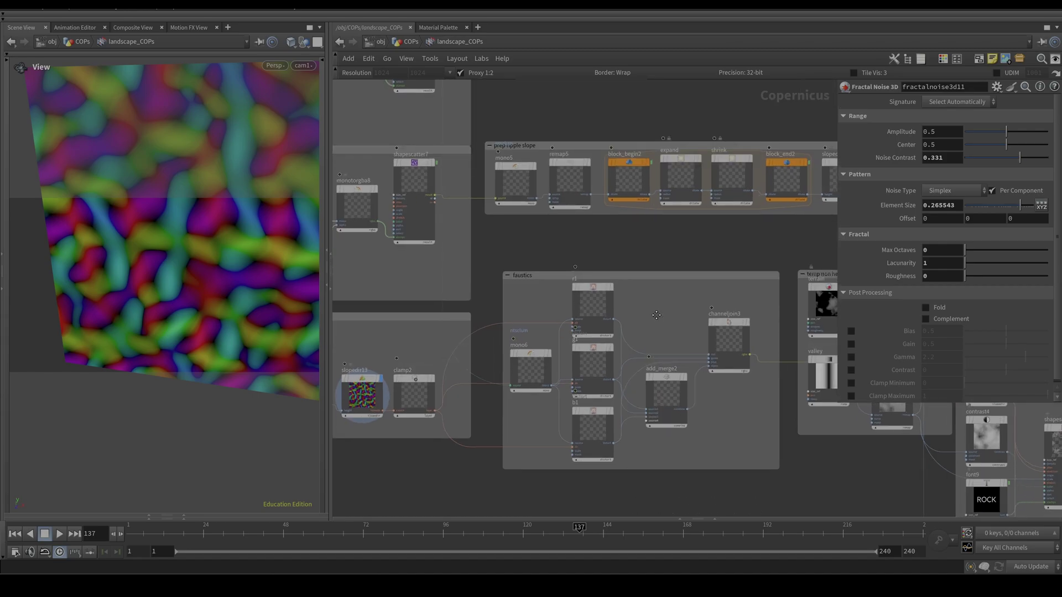
{"action": "left_click", "coordinate": [599, 299]}
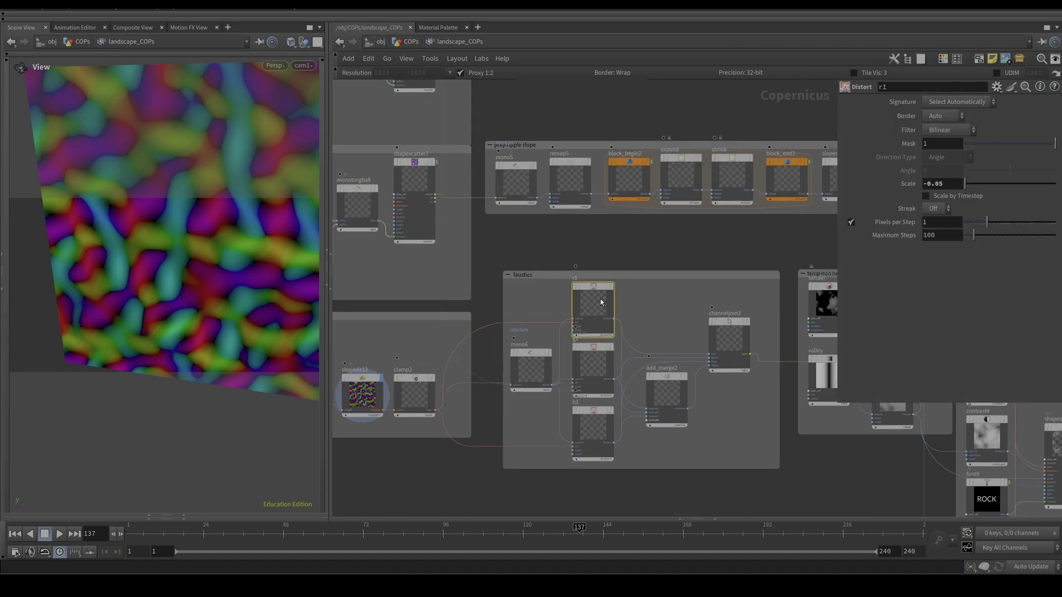
{"action": "left_click", "coordinate": [596, 418]}
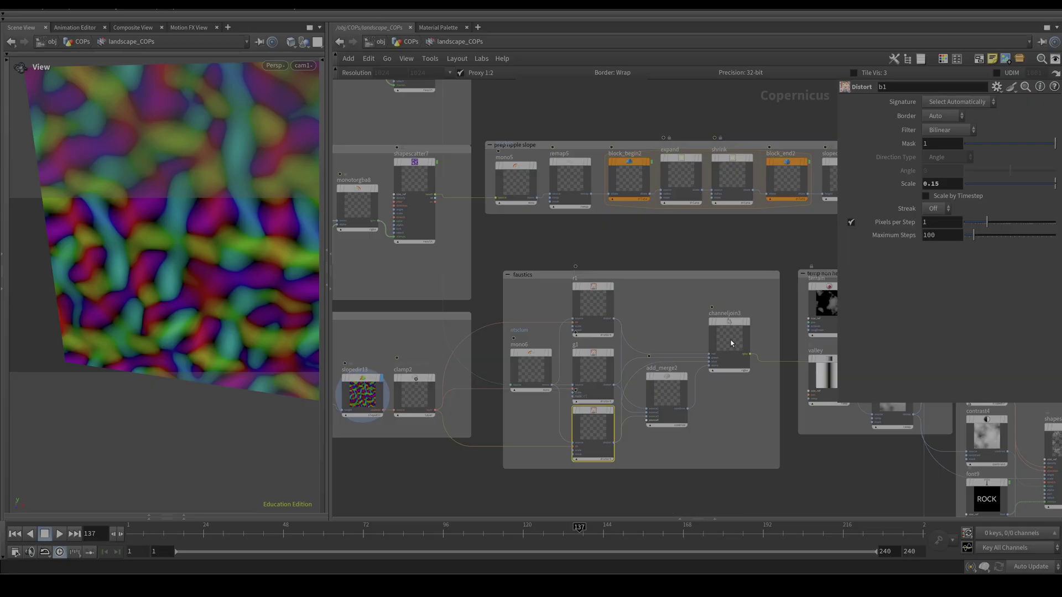
Display the combined colour channels from channeljoin3 in the faustics group and scrub the timeline to frame 72
{"action": "left_click", "coordinate": [749, 302]}
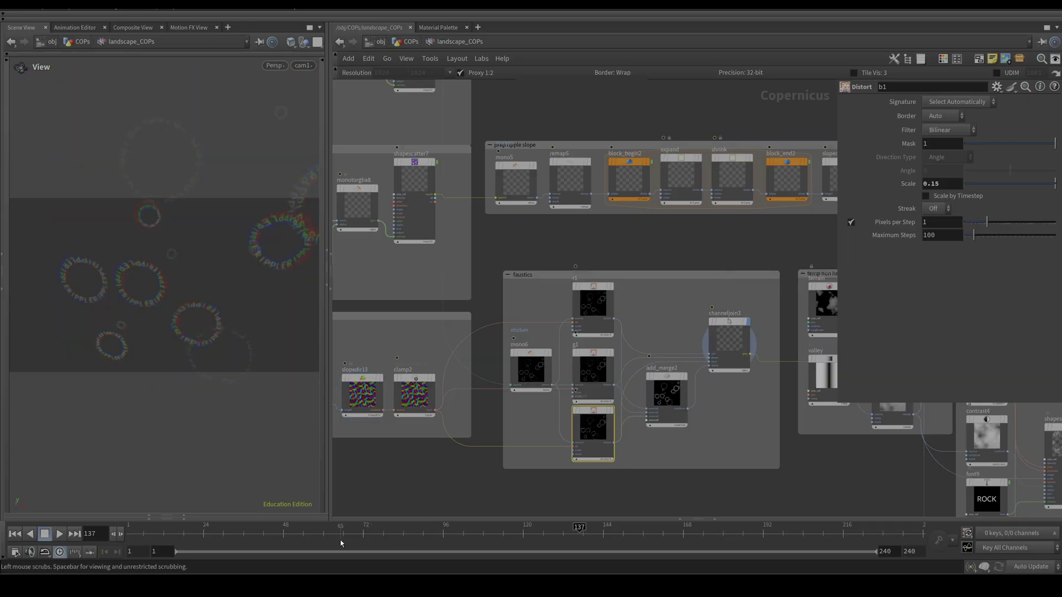
{"action": "left_click_drag", "start_coordinate": [291, 544], "coordinate": [364, 552]}
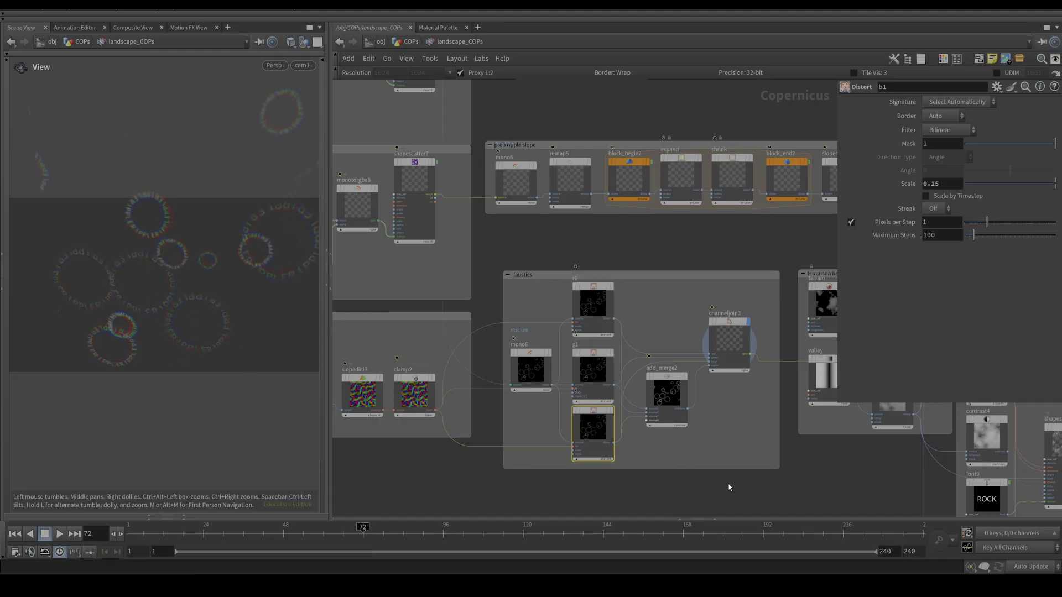
{"action": "middle_click_drag", "start_coordinate": [729, 487], "coordinate": [707, 485]}
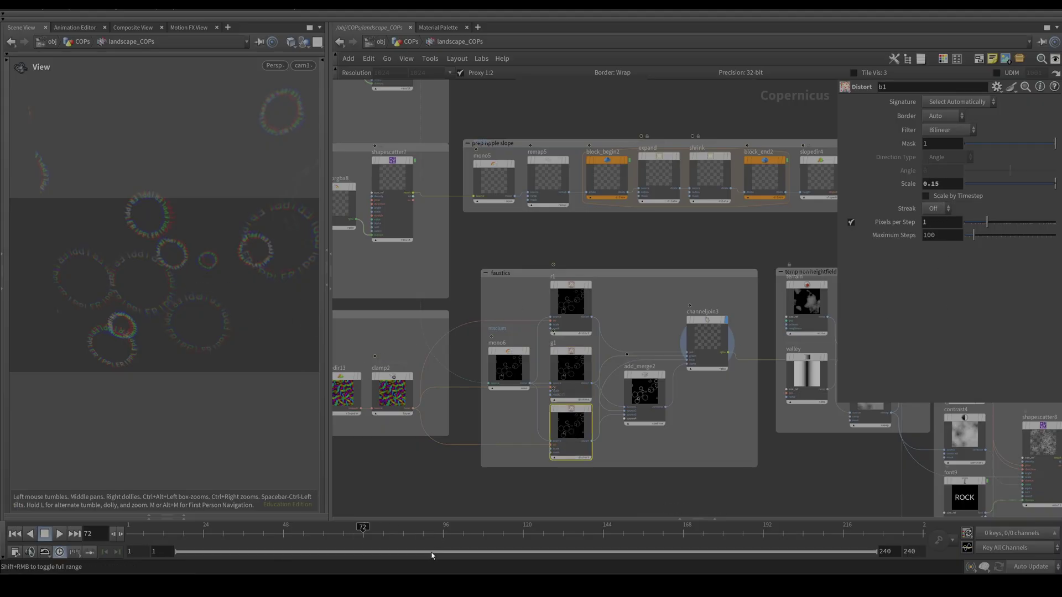
Display the terrain fractal noise node from the temporary heightfield terrain group in the viewport
{"action": "middle_click_drag", "start_coordinate": [591, 491], "coordinate": [494, 470]}
{"action": "scroll", "coordinate": [543, 480], "scroll_direction": "down", "scroll_amount": 2}
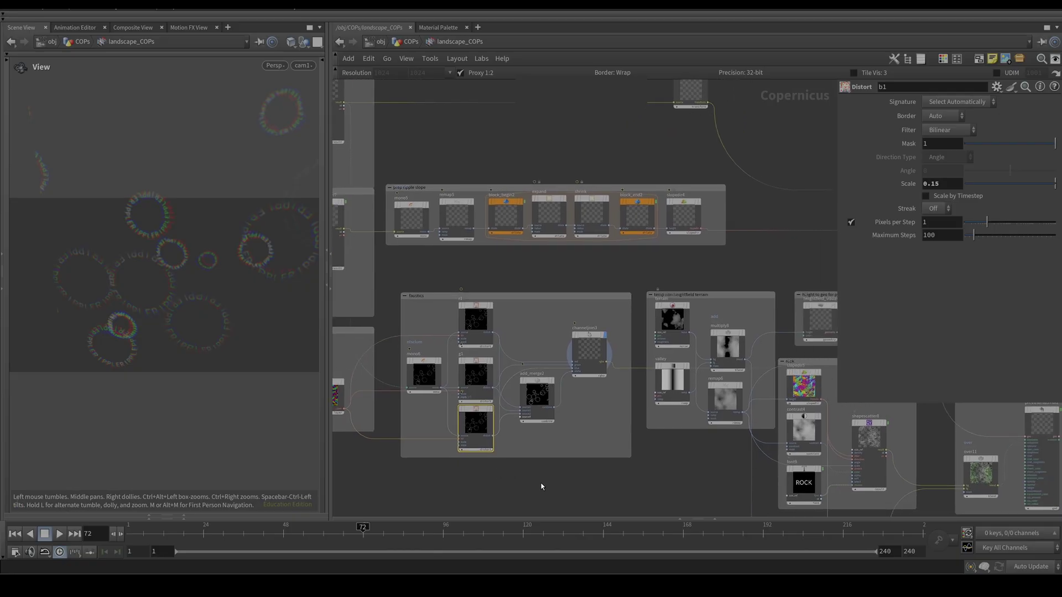
{"action": "scroll", "coordinate": [545, 486], "scroll_direction": "down", "scroll_amount": 2}
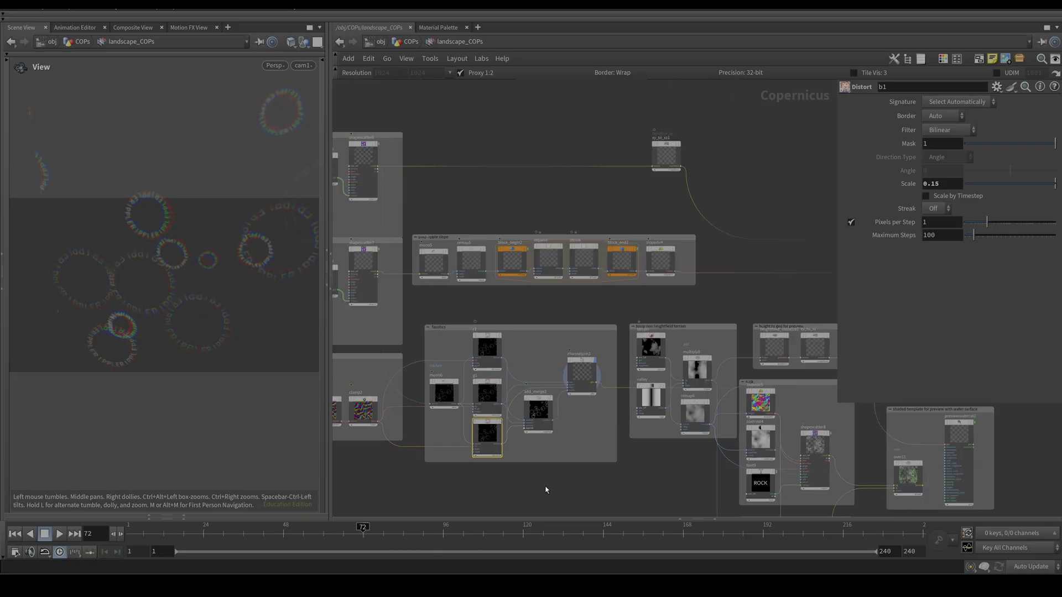
{"action": "middle_click_drag", "start_coordinate": [547, 487], "coordinate": [590, 486]}
{"action": "middle_click_drag", "start_coordinate": [713, 451], "coordinate": [560, 449]}
{"action": "scroll", "coordinate": [658, 449], "scroll_direction": "up", "scroll_amount": 2}
{"action": "scroll", "coordinate": [592, 307], "scroll_direction": "up", "scroll_amount": 4}
{"action": "middle_click_drag", "start_coordinate": [578, 301], "coordinate": [570, 302]}
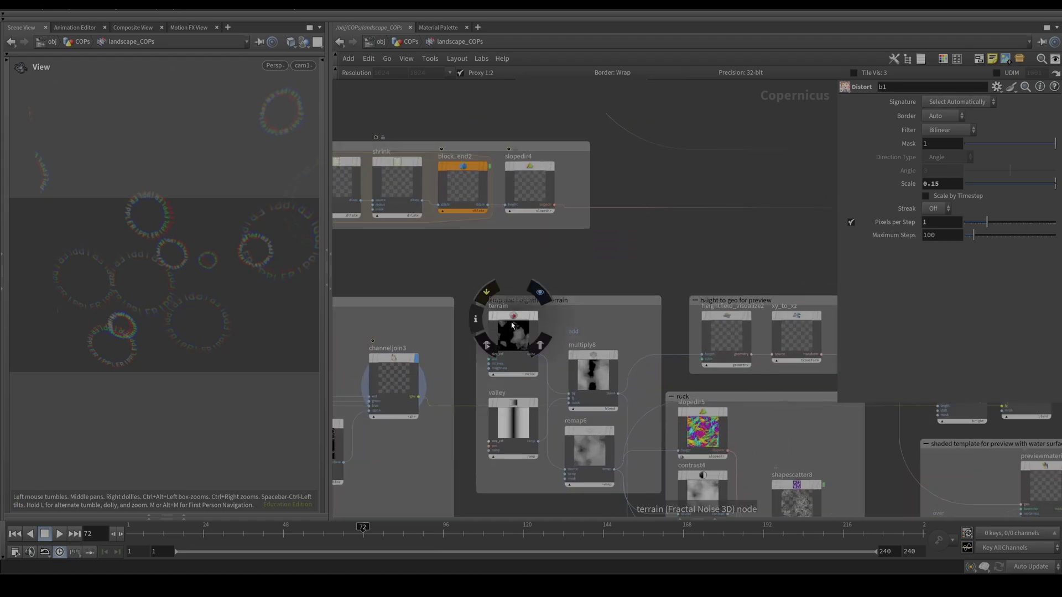
{"action": "left_click", "coordinate": [539, 287]}
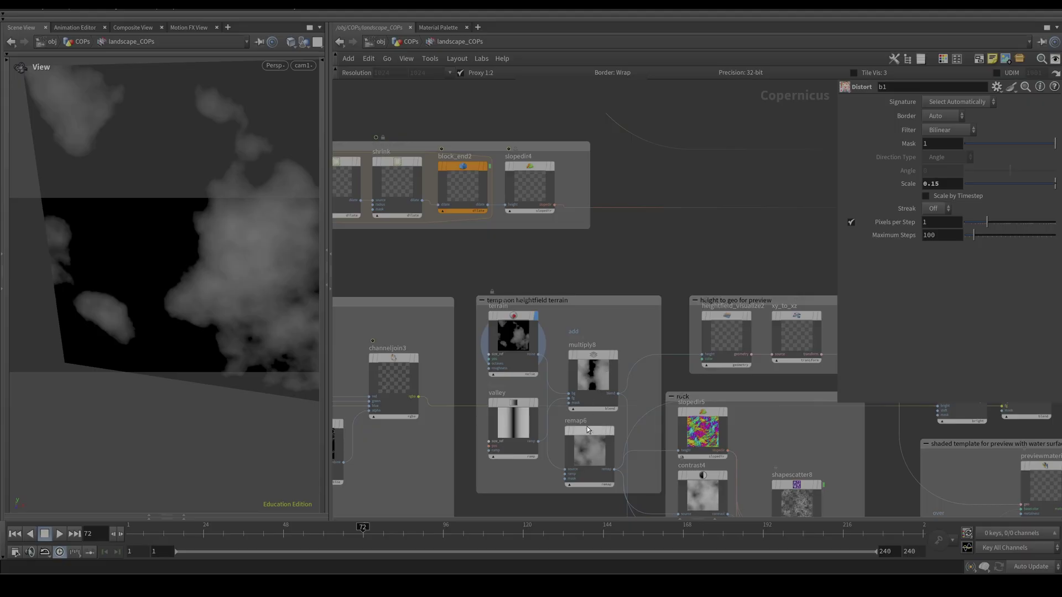
Display heightfield_visualize2 in the height to geo for preview group and view the 3D terrain from another angle
{"action": "middle_click_drag", "start_coordinate": [586, 426], "coordinate": [522, 424]}
{"action": "mouse_move", "coordinate": [679, 317]}
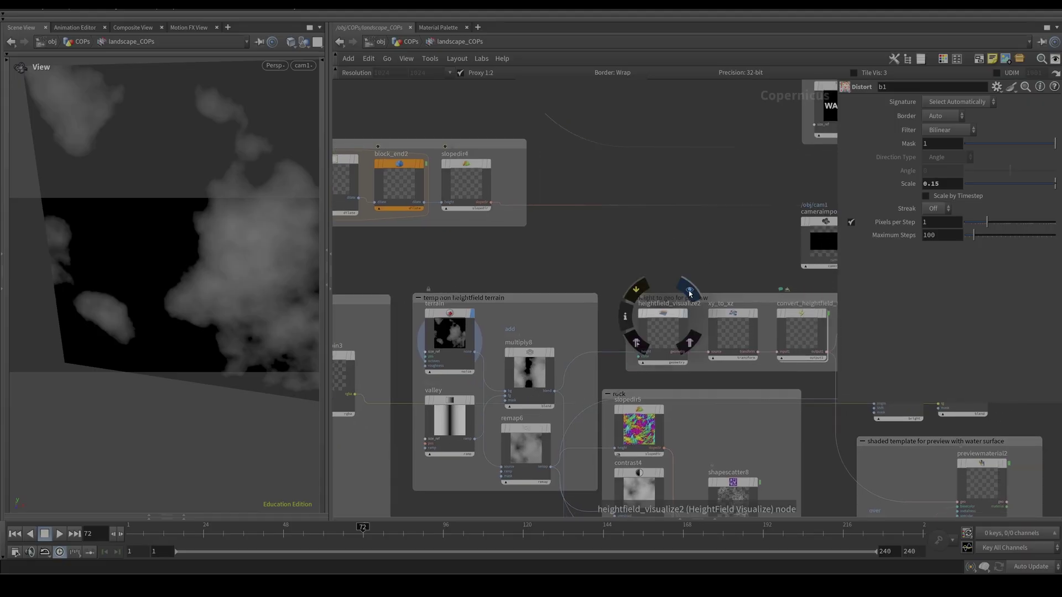
{"action": "left_click", "coordinate": [689, 290]}
{"action": "mouse_move", "coordinate": [181, 307]}
{"action": "left_mouse_down"}
{"action": "mouse_move", "coordinate": [205, 265]}
{"action": "mouse_move", "coordinate": [199, 293]}
{"action": "mouse_move", "coordinate": [171, 299]}
{"action": "left_mouse_up"}
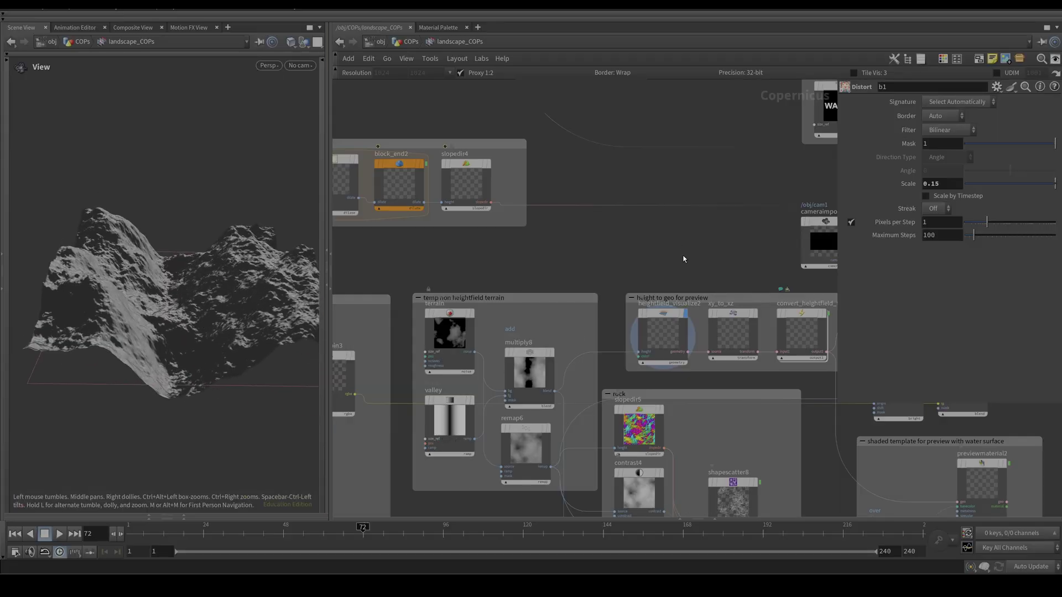
Display the terrain geometry from convert_heightfield_to_geo and examine its surface in 3D
{"action": "middle_click_drag", "start_coordinate": [684, 259], "coordinate": [505, 241]}
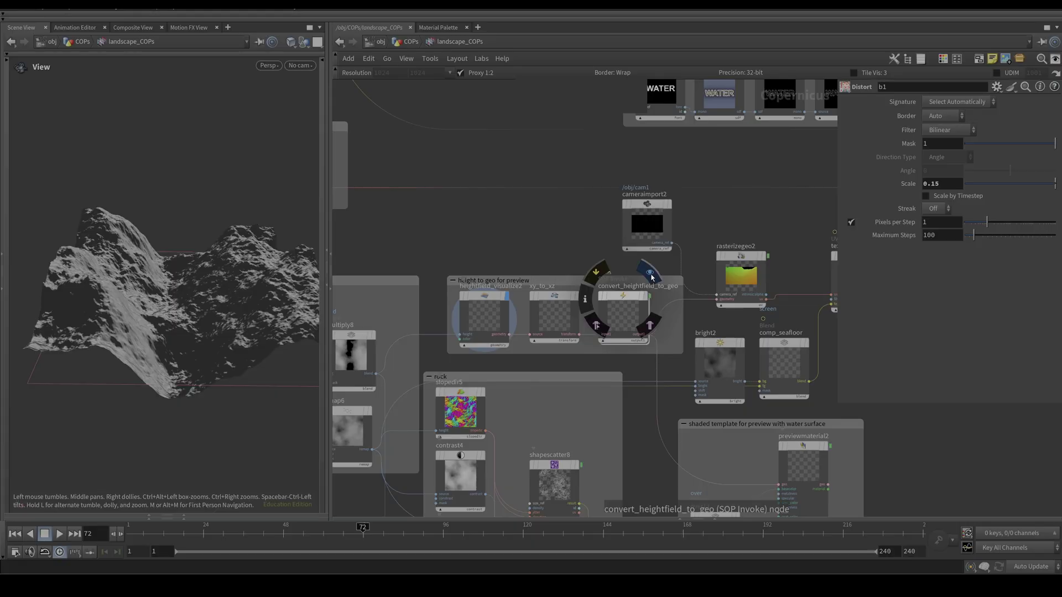
{"action": "left_click", "coordinate": [651, 273]}
{"action": "left_click_drag", "start_coordinate": [136, 325], "coordinate": [114, 322]}
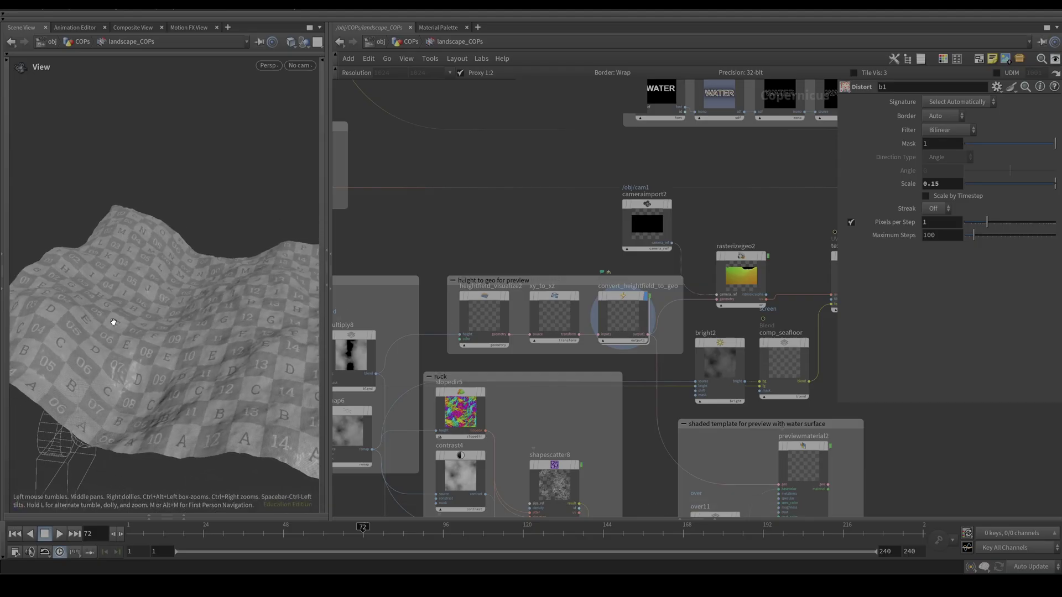
Display the scattered ROCK text from shapescatter8 in the rock group
{"action": "scroll", "coordinate": [640, 439], "scroll_direction": "down", "scroll_amount": 4}
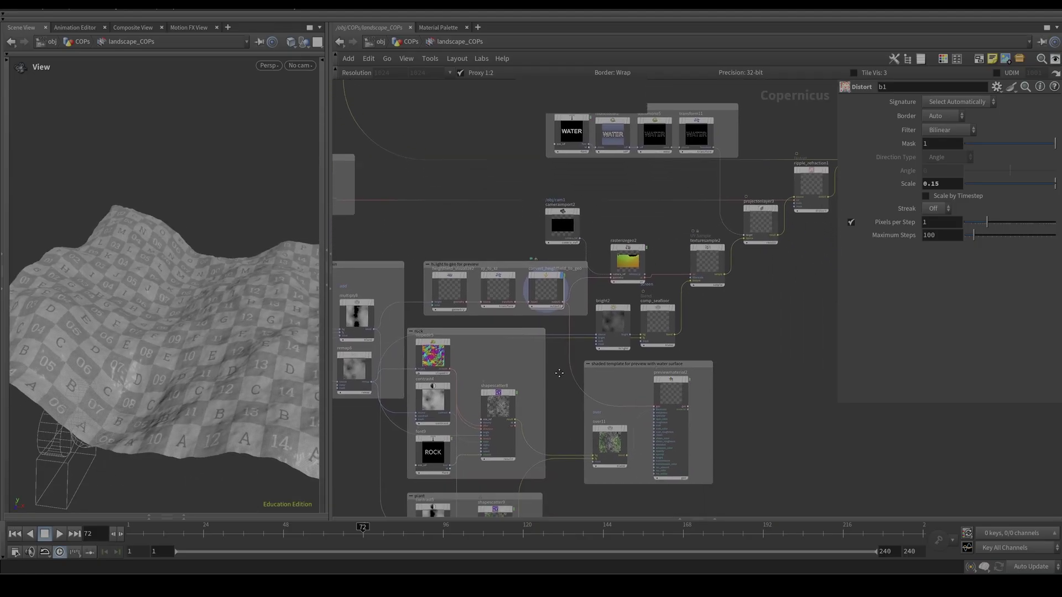
{"action": "middle_click_drag", "start_coordinate": [562, 377], "coordinate": [649, 298]}
{"action": "middle_click_drag", "start_coordinate": [423, 432], "coordinate": [434, 414]}
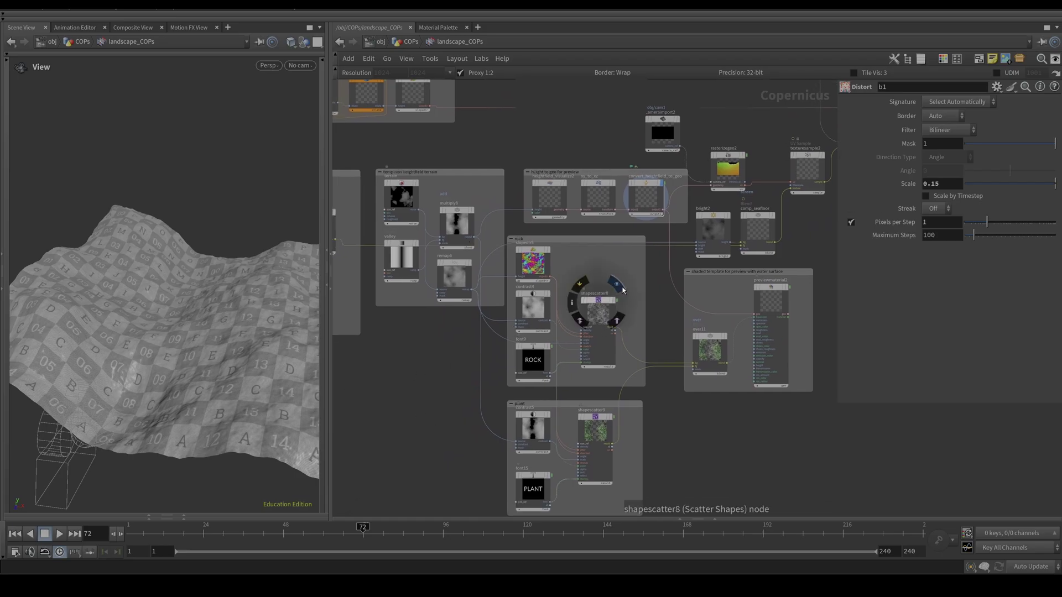
{"action": "left_click", "coordinate": [623, 313]}
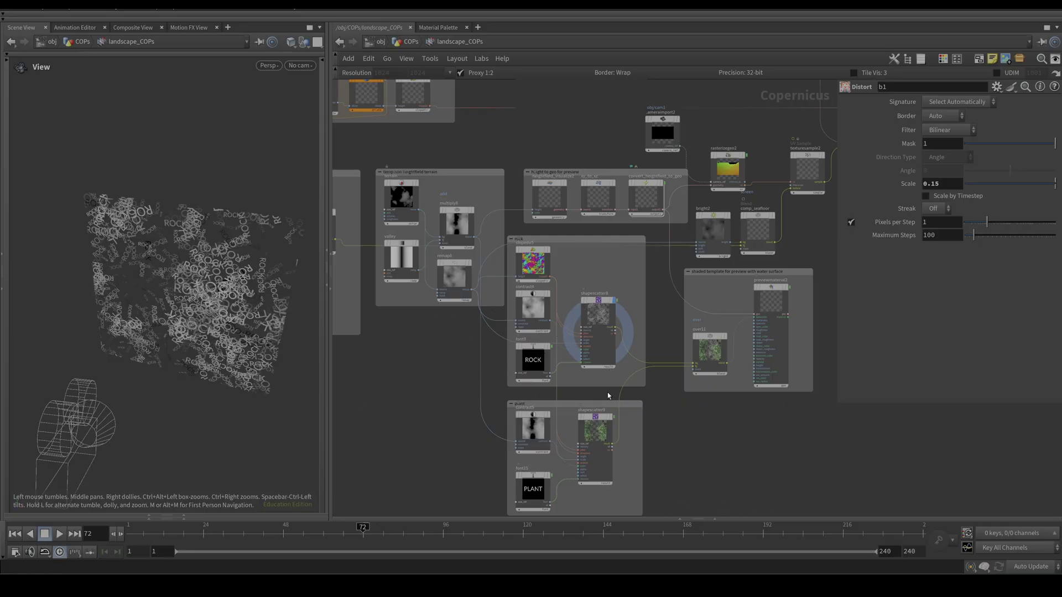
Display the scattered PLANT text from shapescatter9 in the plant group and view it head-on up close
{"action": "left_click", "coordinate": [620, 434]}
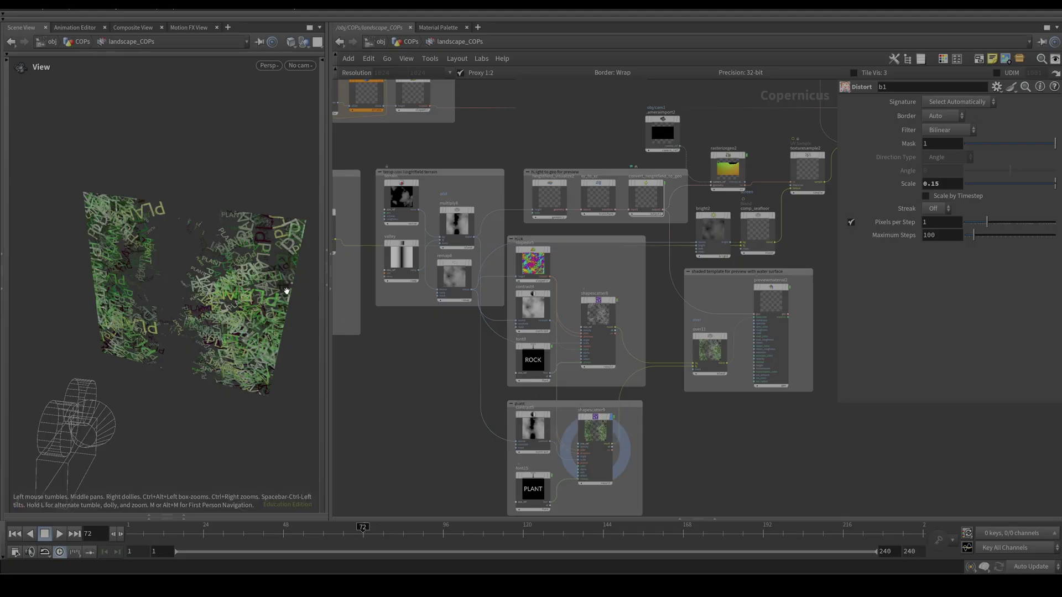
{"action": "left_click_drag", "start_coordinate": [244, 326], "coordinate": [214, 323]}
{"action": "scroll", "coordinate": [204, 304], "scroll_direction": "up", "scroll_amount": 3}
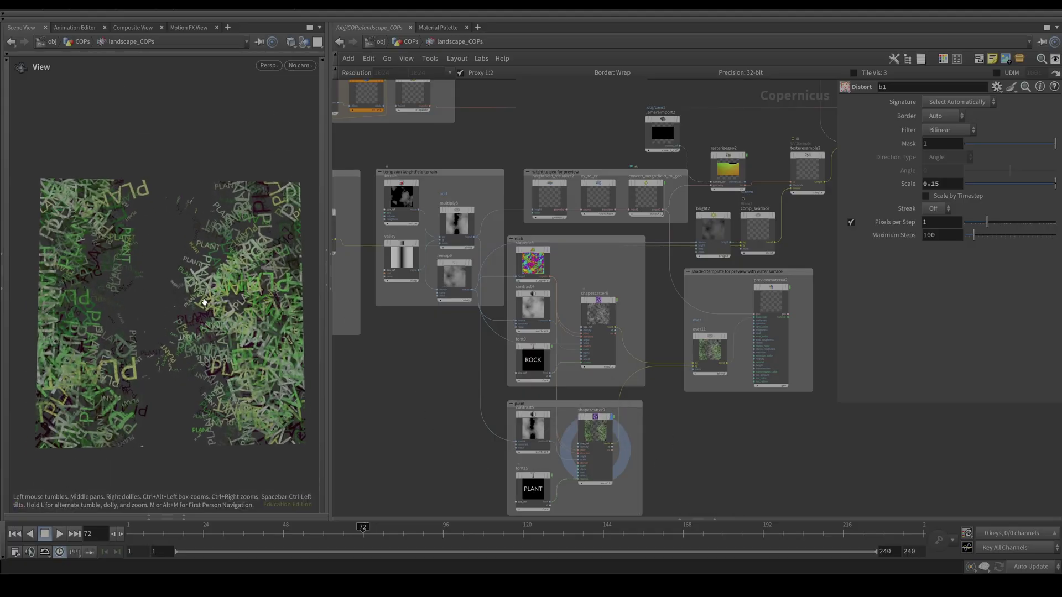
Select shapescatter9 and inspect its Color and Blending ramp and its input connections in the plant group
{"action": "left_click", "coordinate": [600, 437]}
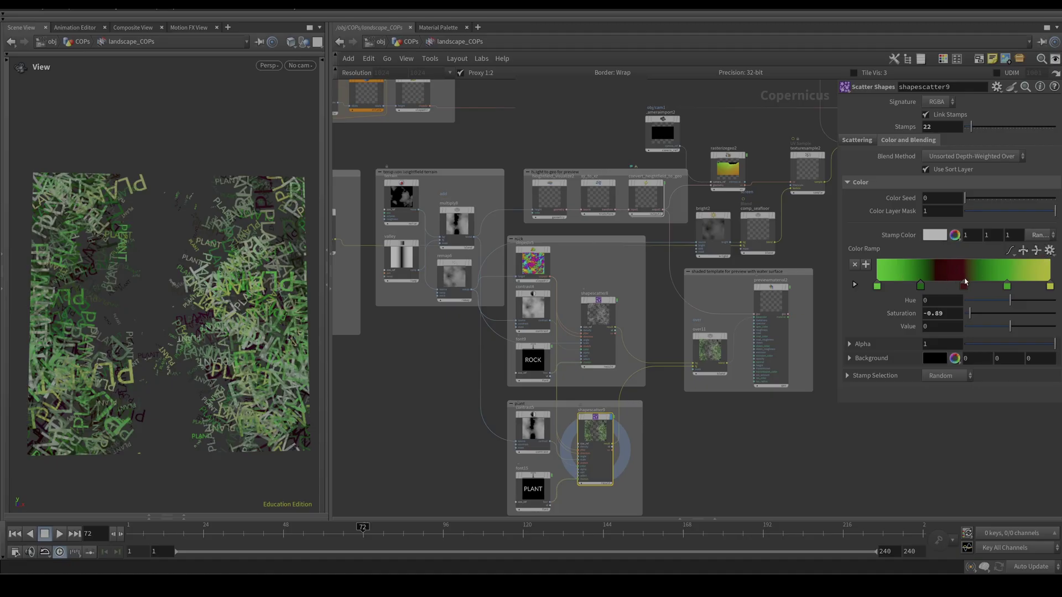
{"action": "scroll", "coordinate": [587, 487], "scroll_direction": "up", "scroll_amount": 5}
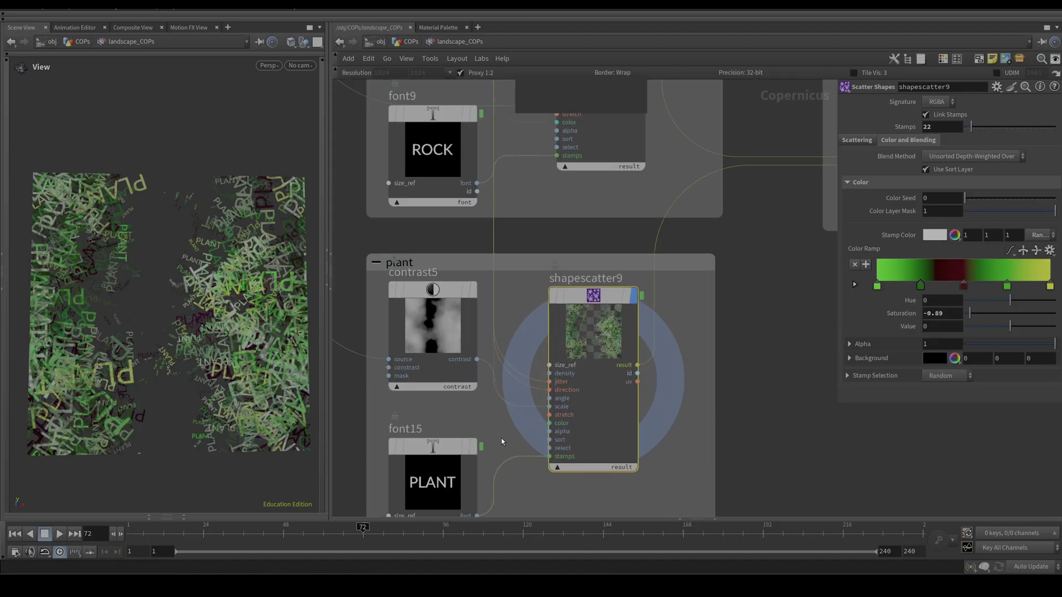
{"action": "scroll", "coordinate": [490, 414], "scroll_direction": "down", "scroll_amount": 3}
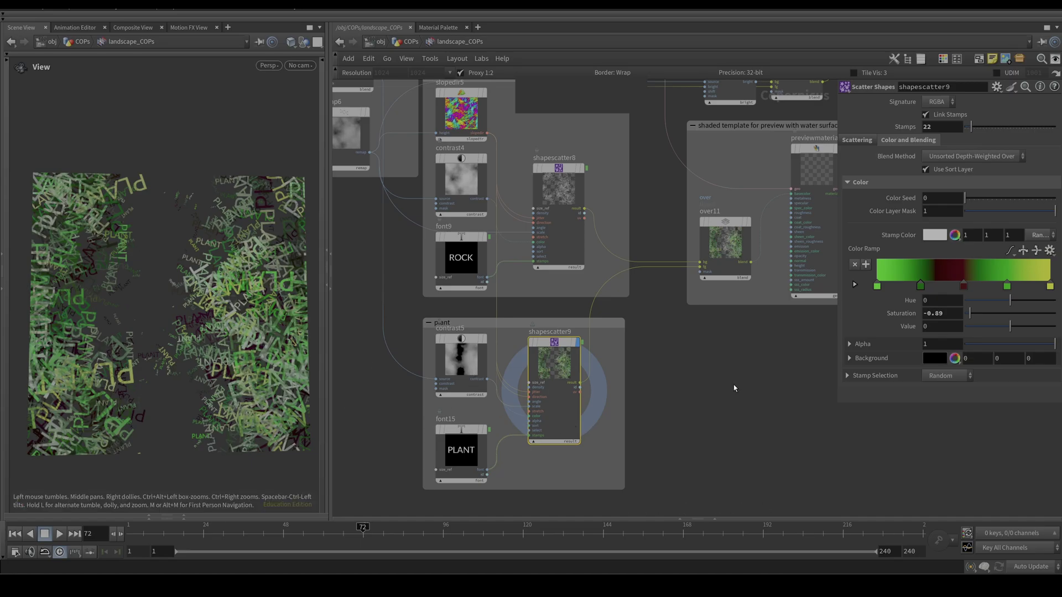
{"action": "middle_click_drag", "start_coordinate": [718, 390], "coordinate": [721, 403]}
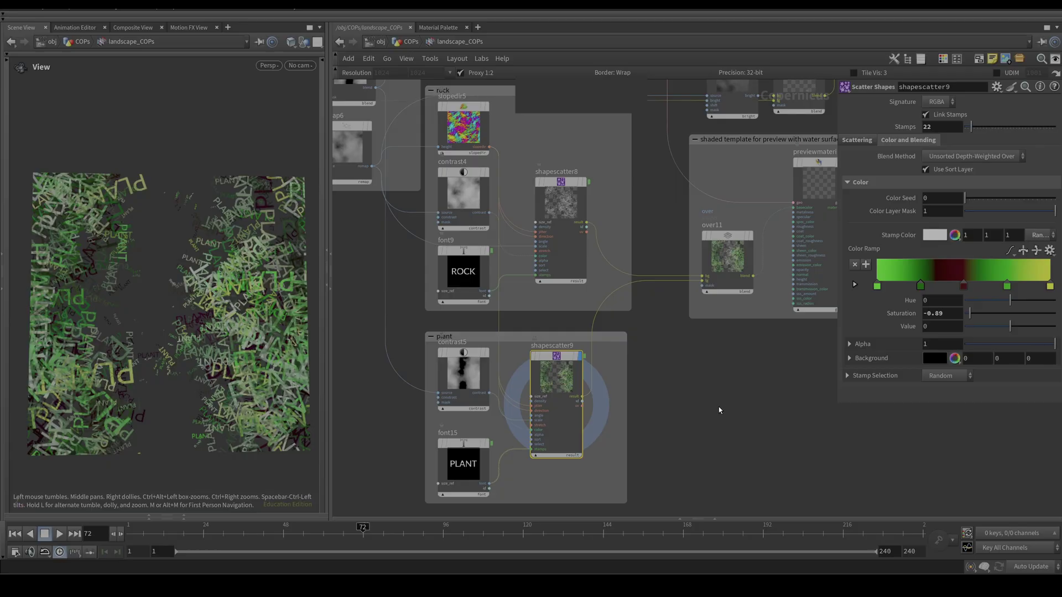
Show previewmaterial2 as a template and examine the rock and plant text on the shaded terrain in 3D
{"action": "scroll", "coordinate": [718, 407], "scroll_direction": "down", "scroll_amount": 5}
{"action": "middle_click_drag", "start_coordinate": [720, 408], "coordinate": [683, 429]}
{"action": "scroll", "coordinate": [683, 410], "scroll_direction": "up", "scroll_amount": 3}
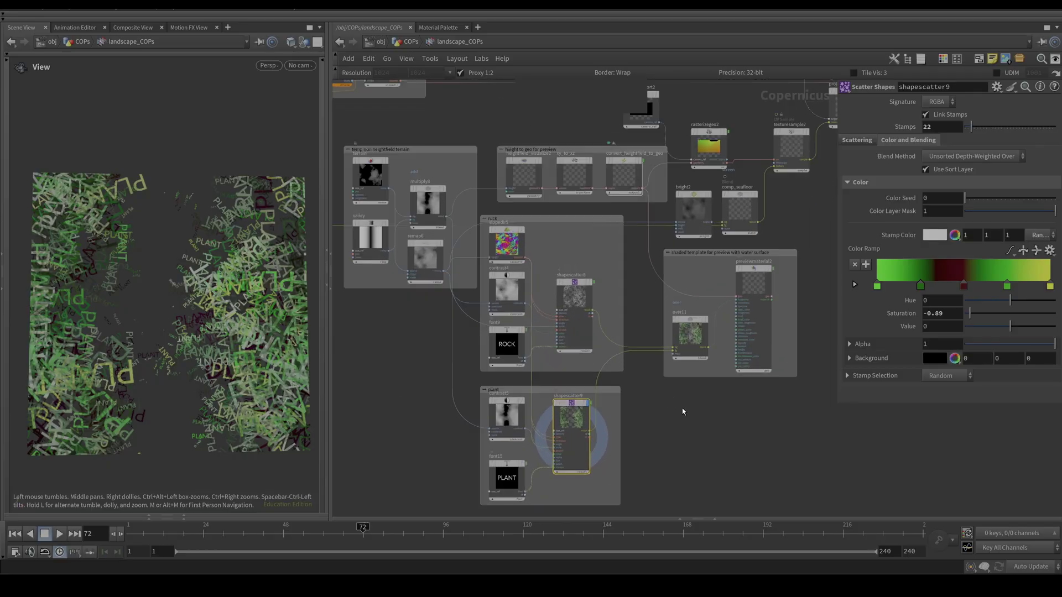
{"action": "scroll", "coordinate": [683, 412], "scroll_direction": "up", "scroll_amount": 3}
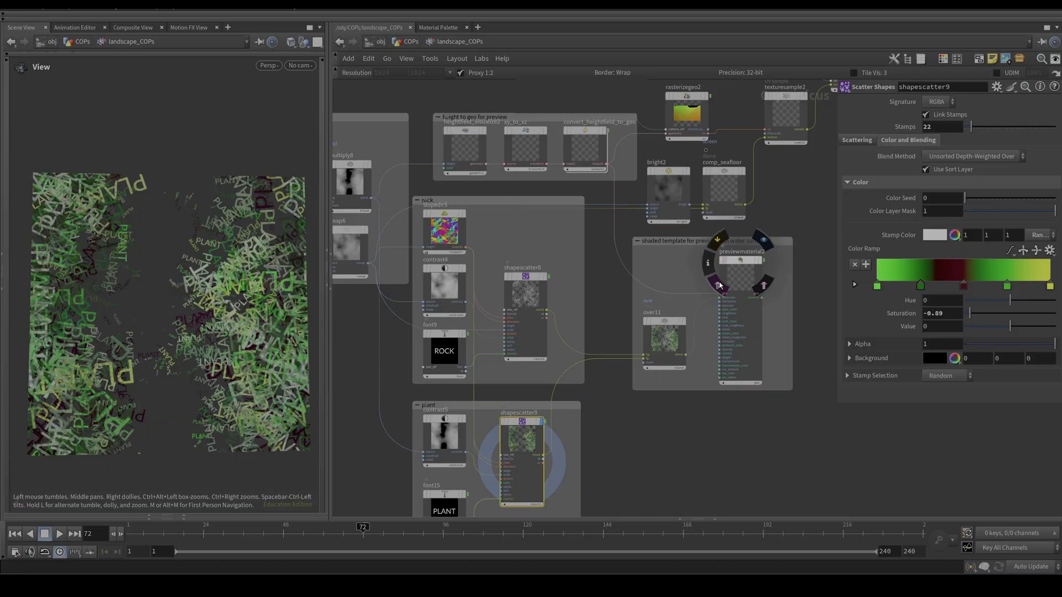
{"action": "left_click", "coordinate": [724, 260]}
{"action": "mouse_move", "coordinate": [205, 363]}
{"action": "left_mouse_down"}
{"action": "mouse_move", "coordinate": [204, 346]}
{"action": "mouse_move", "coordinate": [190, 372]}
{"action": "mouse_move", "coordinate": [201, 334]}
{"action": "mouse_move", "coordinate": [184, 360]}
{"action": "left_mouse_up"}
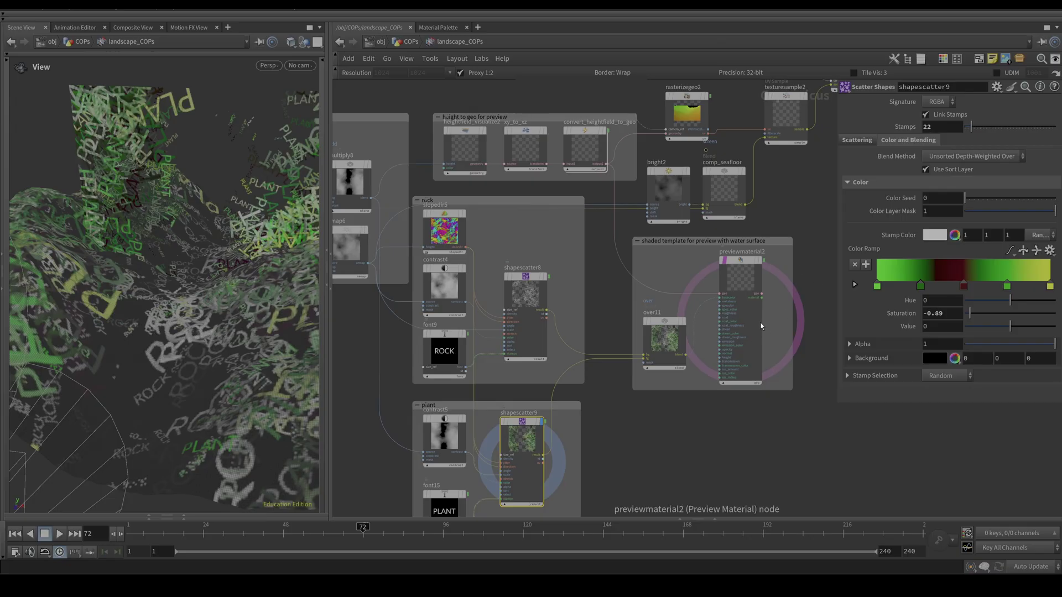
{"action": "scroll", "coordinate": [747, 360], "scroll_direction": "down", "scroll_amount": 4}
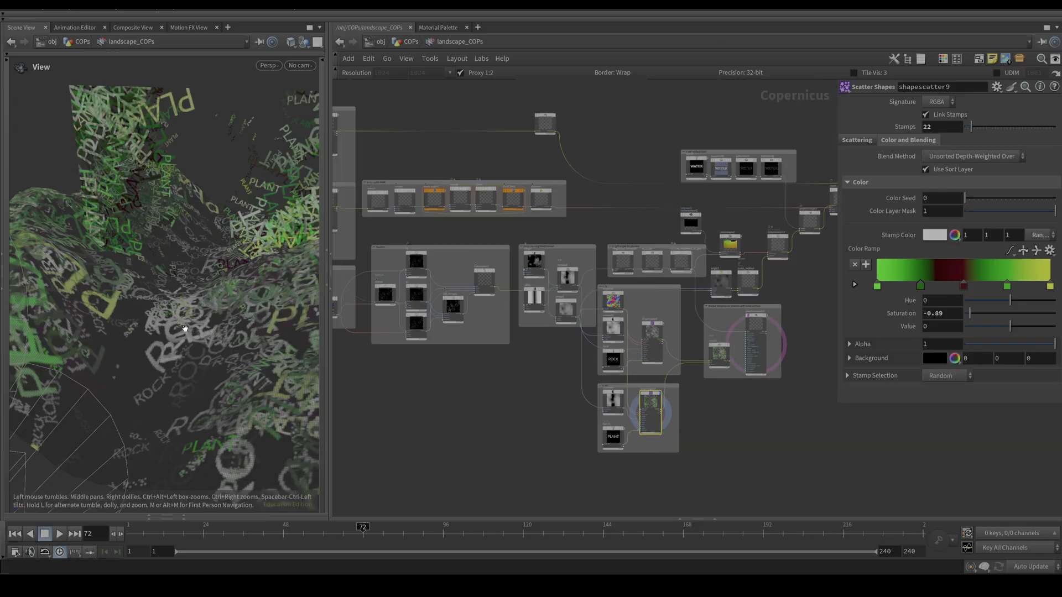
{"action": "left_click_drag", "start_coordinate": [186, 328], "coordinate": [220, 301]}
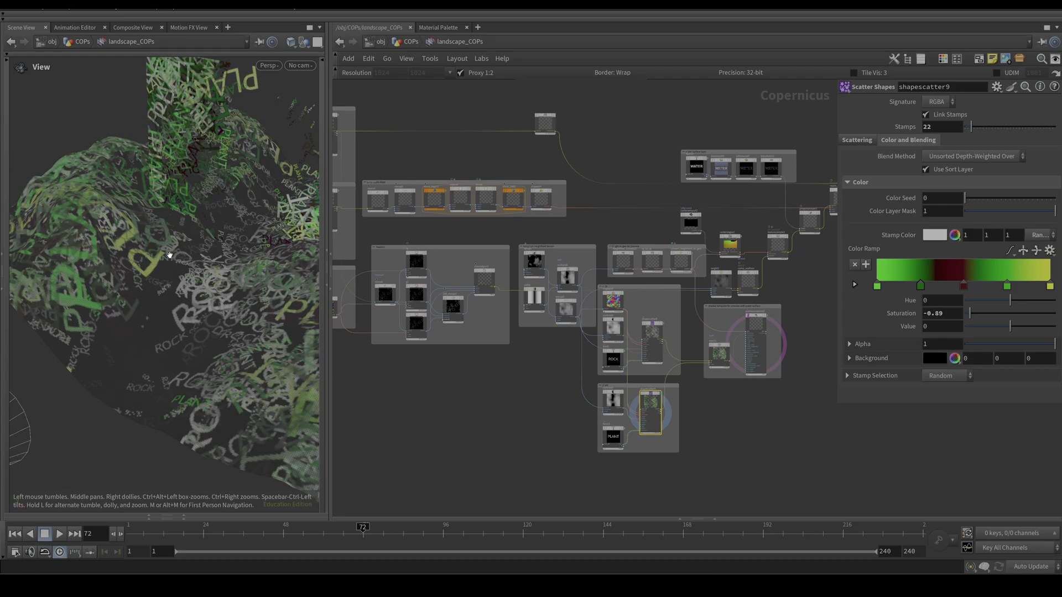
{"action": "left_click_drag", "start_coordinate": [170, 255], "coordinate": [193, 286]}
Select the bright2 node beside comp_seafloor to inspect its brightness parameters
{"action": "middle_click_drag", "start_coordinate": [803, 284], "coordinate": [729, 360]}
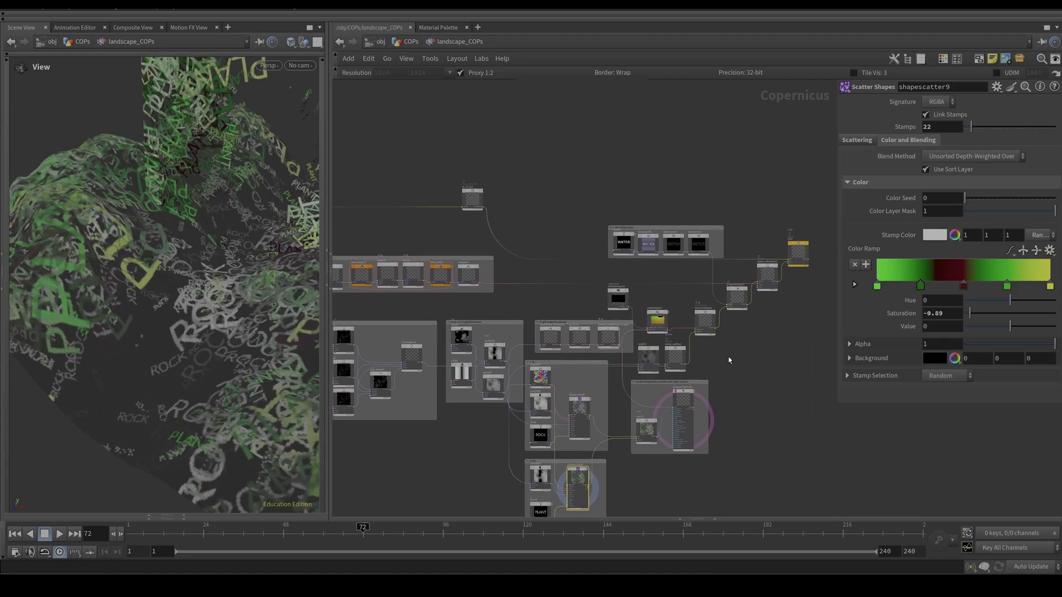
{"action": "scroll", "coordinate": [729, 360], "scroll_direction": "up", "scroll_amount": 5}
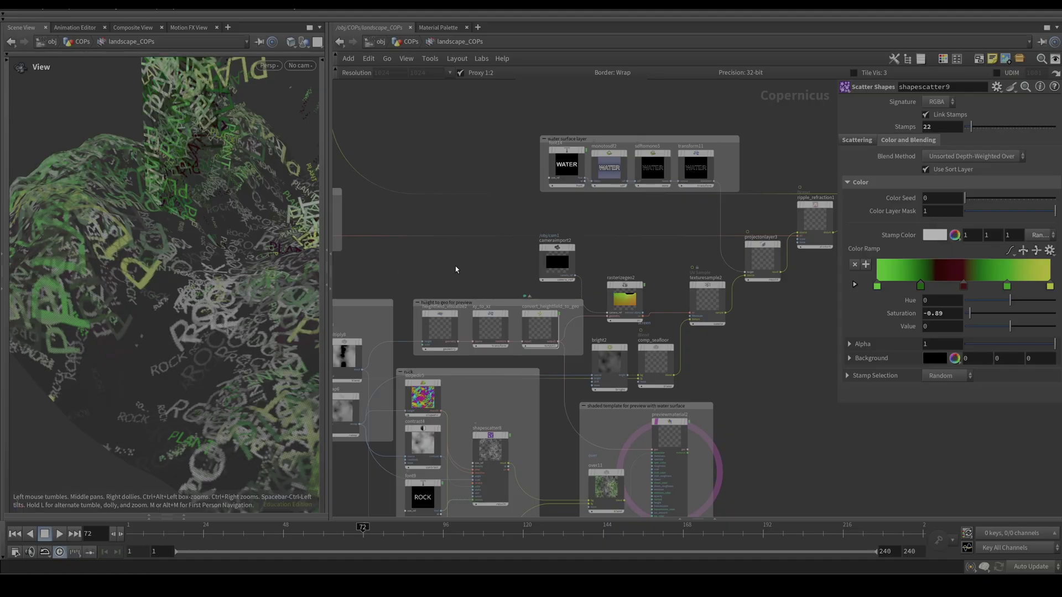
{"action": "middle_click_drag", "start_coordinate": [456, 269], "coordinate": [469, 269]}
{"action": "mouse_move", "coordinate": [618, 351]}
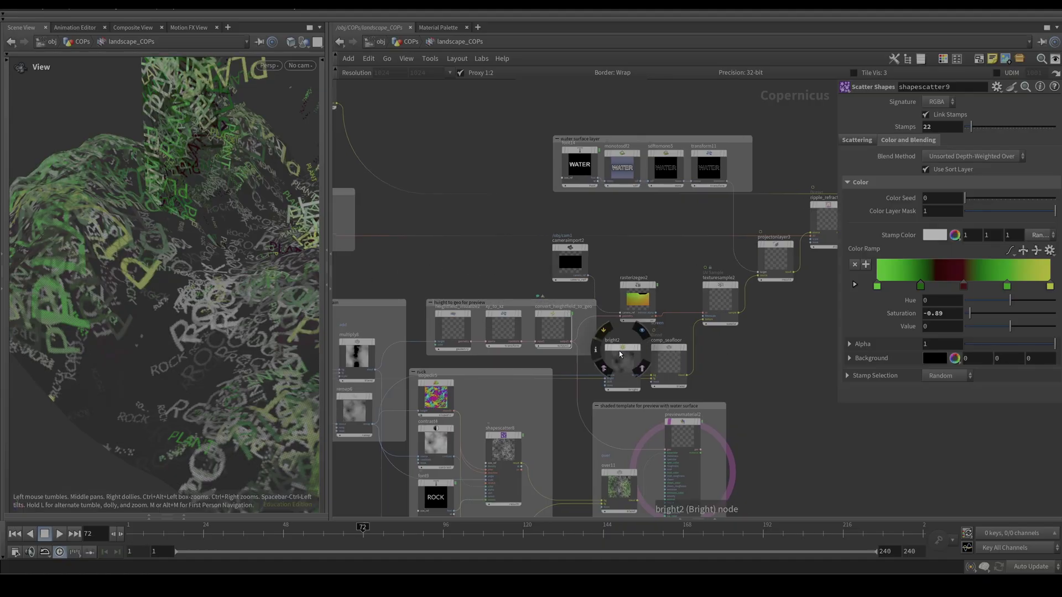
{"action": "left_click", "coordinate": [636, 355]}
Display the scattered rings from shapescatter6
{"action": "scroll", "coordinate": [487, 288], "scroll_direction": "down", "scroll_amount": 3}
{"action": "middle_click_drag", "start_coordinate": [486, 287], "coordinate": [662, 297]}
{"action": "middle_click_drag", "start_coordinate": [450, 231], "coordinate": [551, 242]}
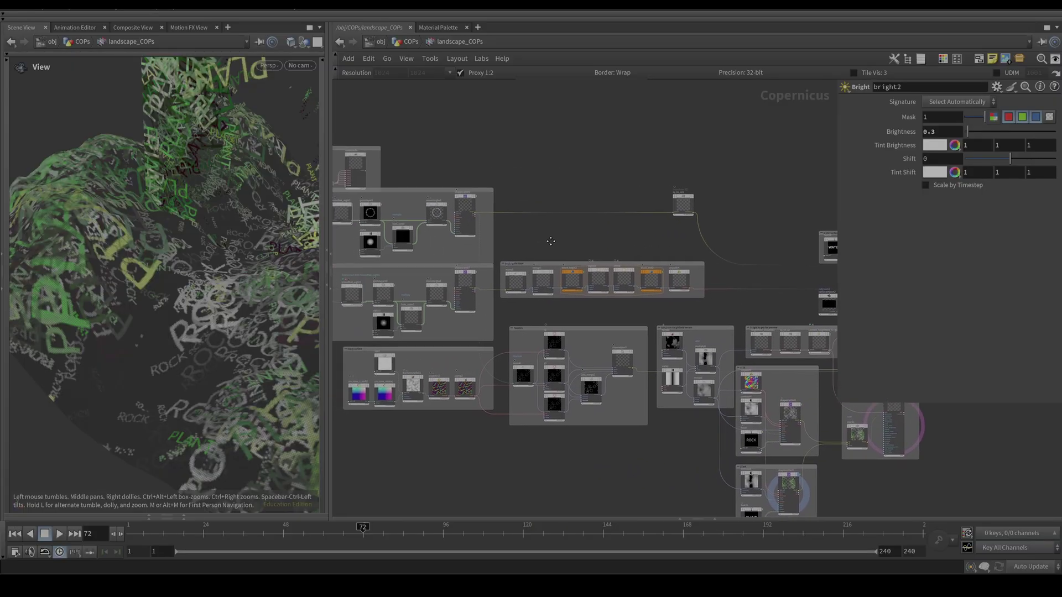
{"action": "middle_click_drag", "start_coordinate": [718, 274], "coordinate": [664, 281]}
{"action": "scroll", "coordinate": [663, 285], "scroll_direction": "up", "scroll_amount": 4}
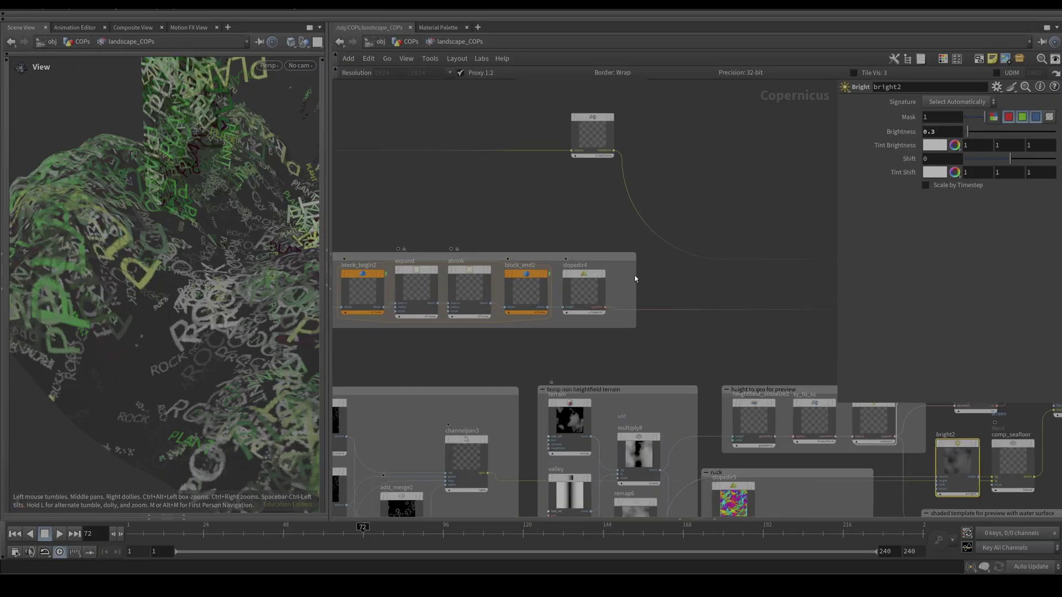
{"action": "scroll", "coordinate": [671, 291], "scroll_direction": "down", "scroll_amount": 2}
{"action": "scroll", "coordinate": [672, 293], "scroll_direction": "down", "scroll_amount": 2}
{"action": "middle_click_drag", "start_coordinate": [489, 321], "coordinate": [584, 318]}
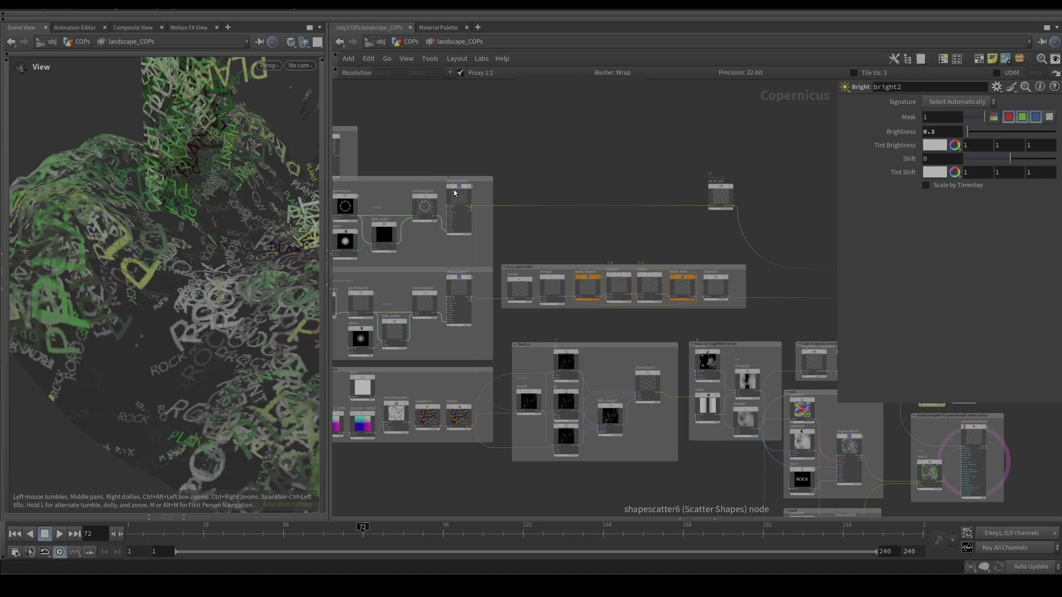
{"action": "left_click", "coordinate": [466, 177]}
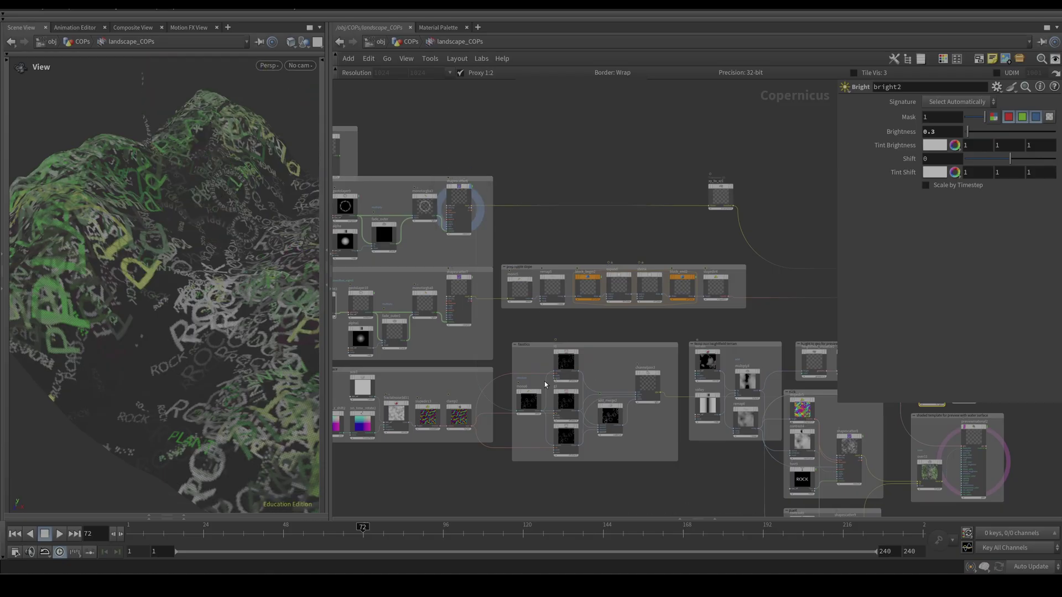
Turn off the template display of previewmaterial2
{"action": "scroll", "coordinate": [714, 445], "scroll_direction": "down", "scroll_amount": 2}
{"action": "scroll", "coordinate": [752, 401], "scroll_direction": "up", "scroll_amount": 5}
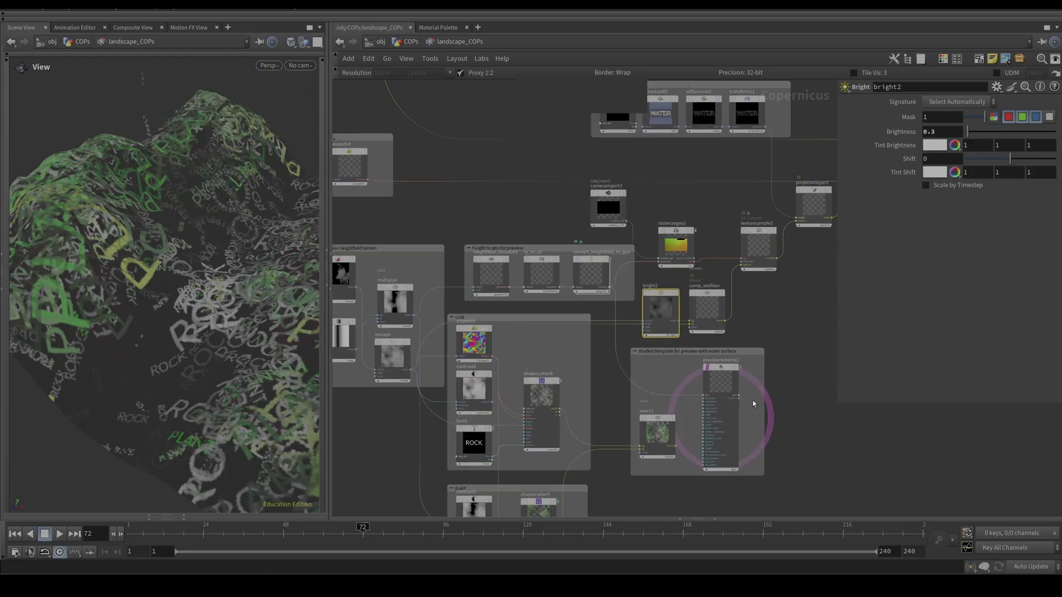
{"action": "scroll", "coordinate": [681, 383], "scroll_direction": "down", "scroll_amount": 6}
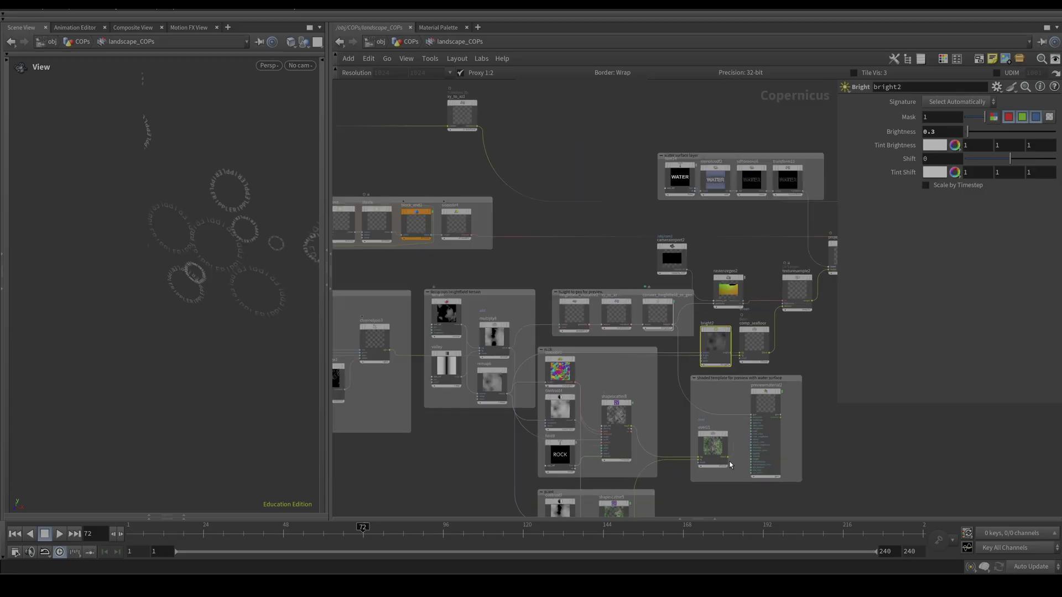
Display the joined color channels of channeljoin3 and the comp_seafloor blend, viewing the seafloor texture at an angle
{"action": "middle_click_drag", "start_coordinate": [613, 438], "coordinate": [652, 436]}
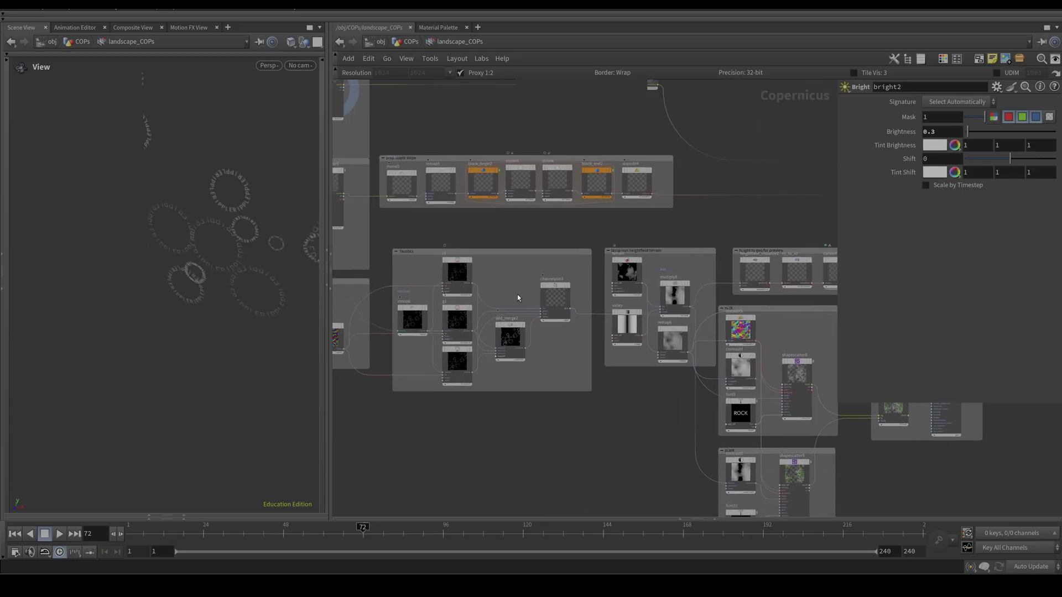
{"action": "left_click", "coordinate": [572, 273]}
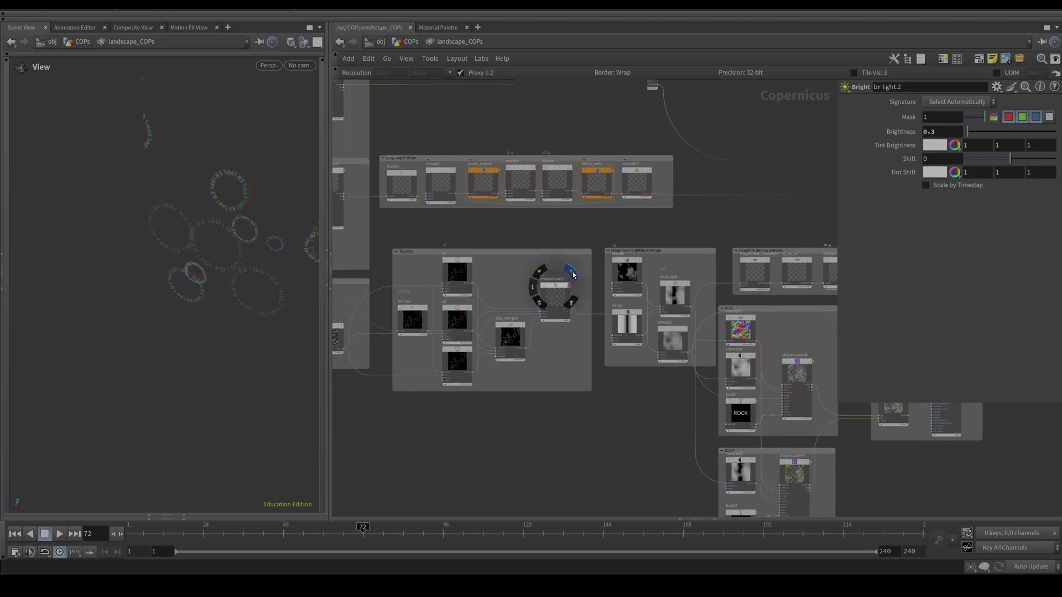
{"action": "middle_click_drag", "start_coordinate": [611, 420], "coordinate": [385, 437]}
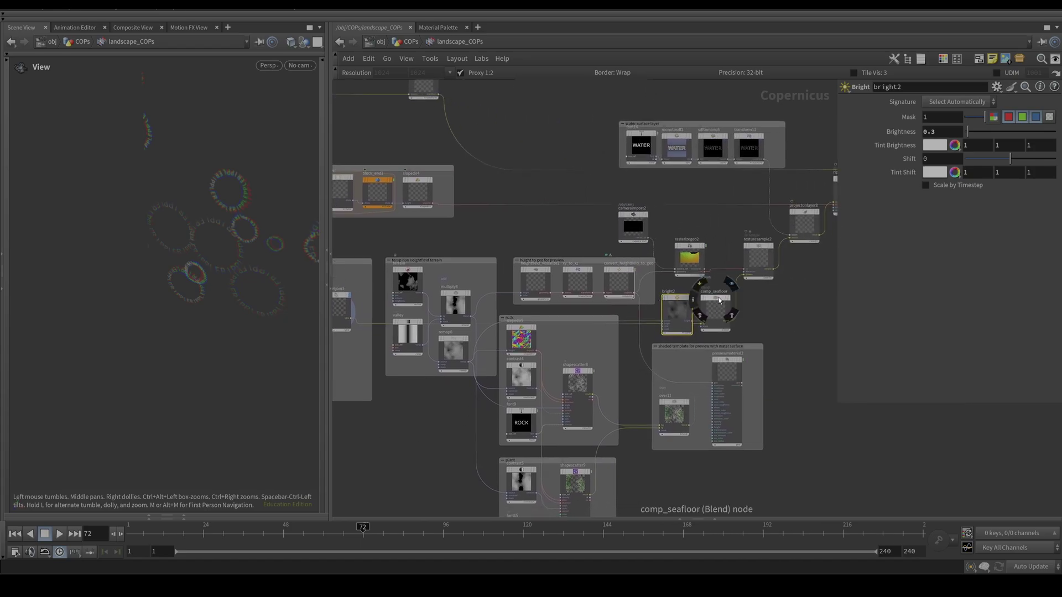
{"action": "left_click", "coordinate": [731, 285]}
{"action": "left_click_drag", "start_coordinate": [131, 273], "coordinate": [166, 266]}
Display the convert_heightfield_to_geo terrain mesh and orbit around its surface
{"action": "middle_click_drag", "start_coordinate": [765, 323], "coordinate": [728, 362]}
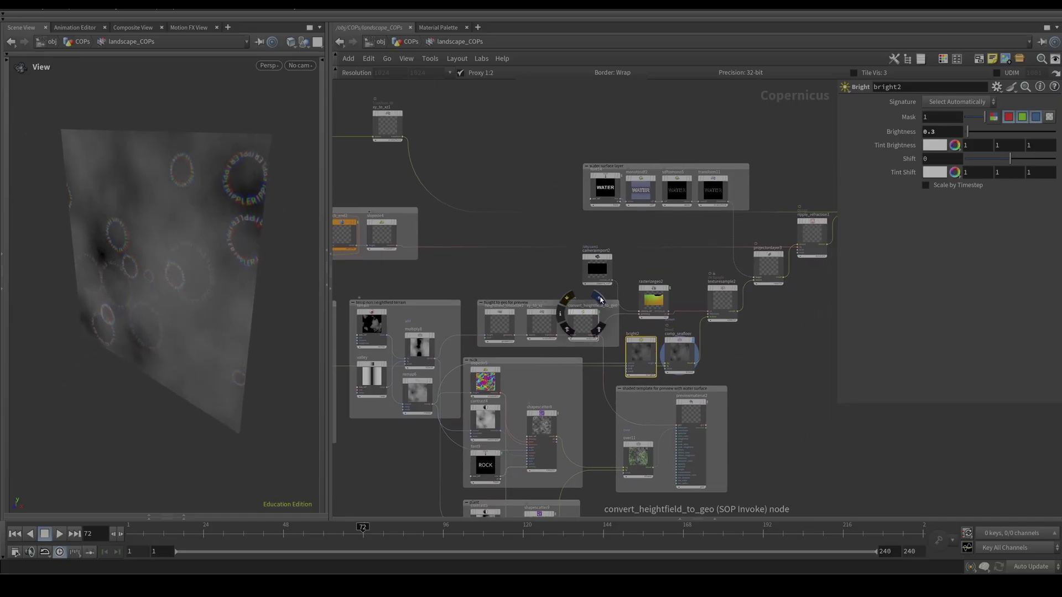
{"action": "left_click", "coordinate": [599, 299]}
{"action": "left_click_drag", "start_coordinate": [118, 301], "coordinate": [138, 311]}
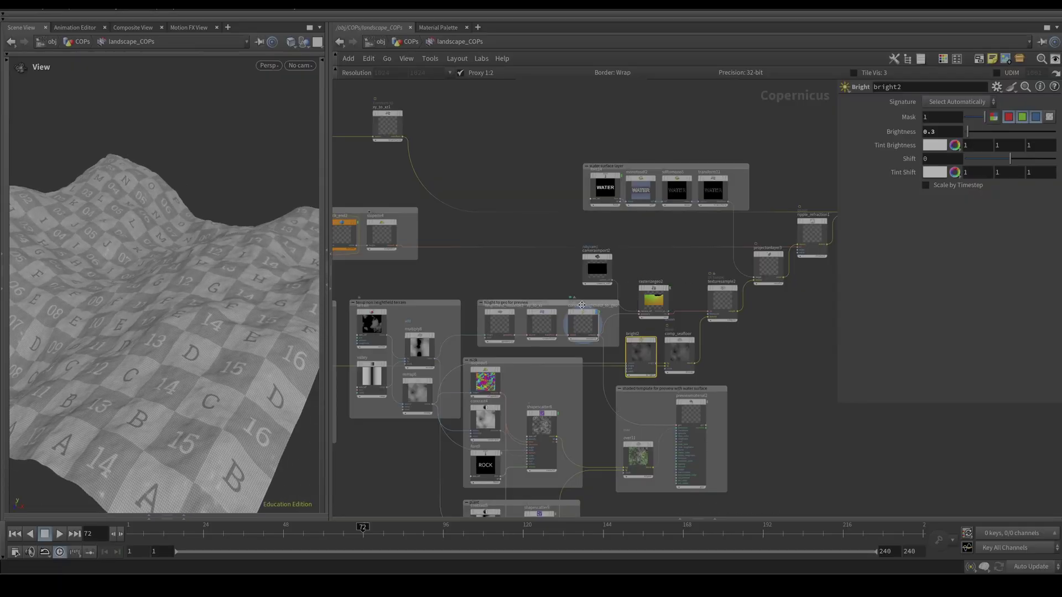
{"action": "left_click_drag", "start_coordinate": [233, 310], "coordinate": [299, 299]}
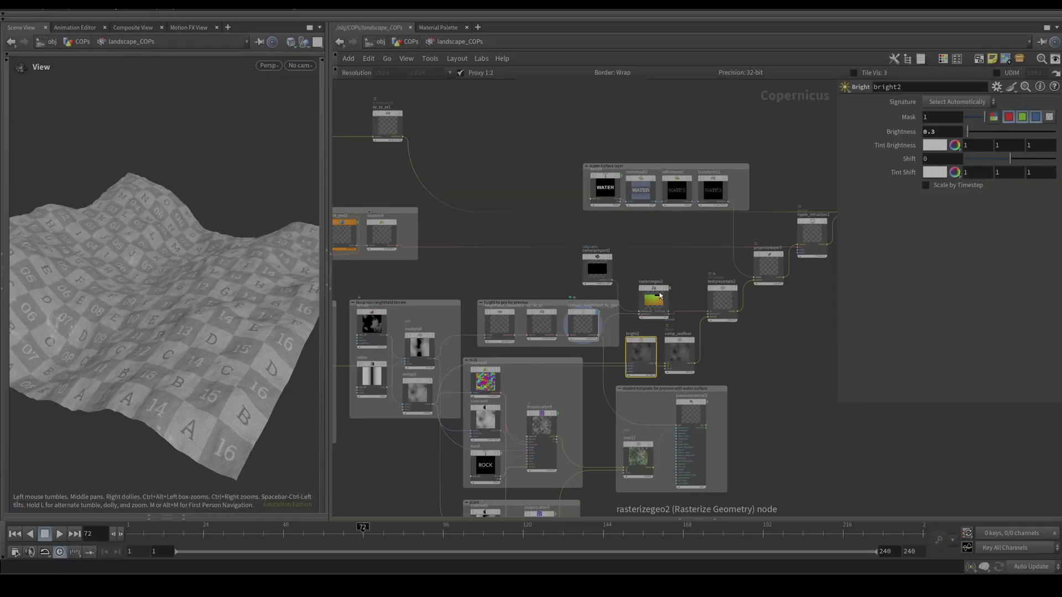
Display the rasterizegeo2 render and examine it alongside the camera in 3D
{"action": "left_click", "coordinate": [668, 275]}
{"action": "left_click_drag", "start_coordinate": [178, 326], "coordinate": [243, 280]}
{"action": "middle_click_drag", "start_coordinate": [732, 376], "coordinate": [718, 401]}
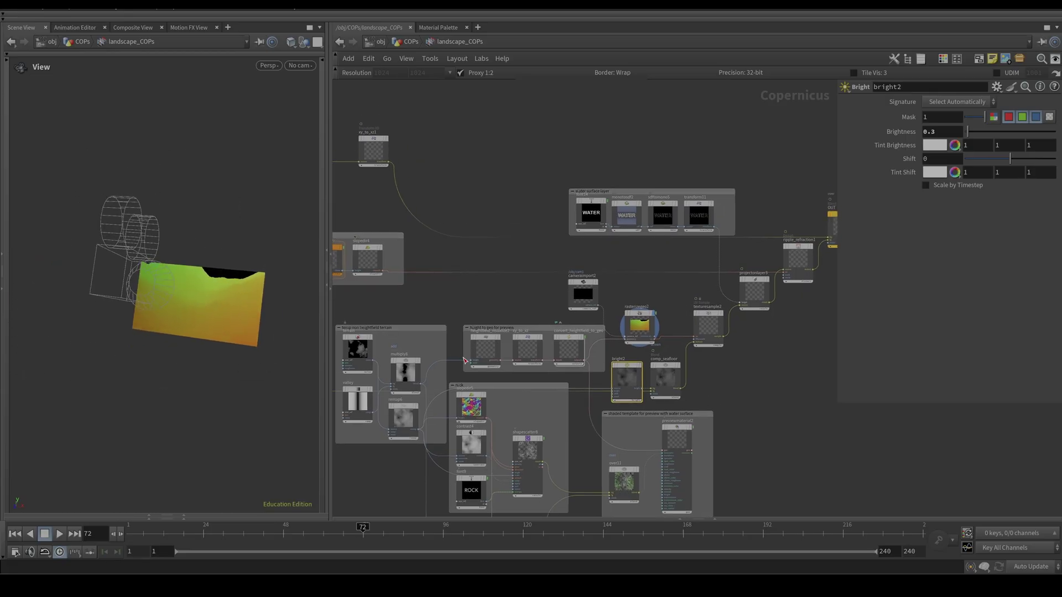
{"action": "left_click_drag", "start_coordinate": [223, 303], "coordinate": [226, 303]}
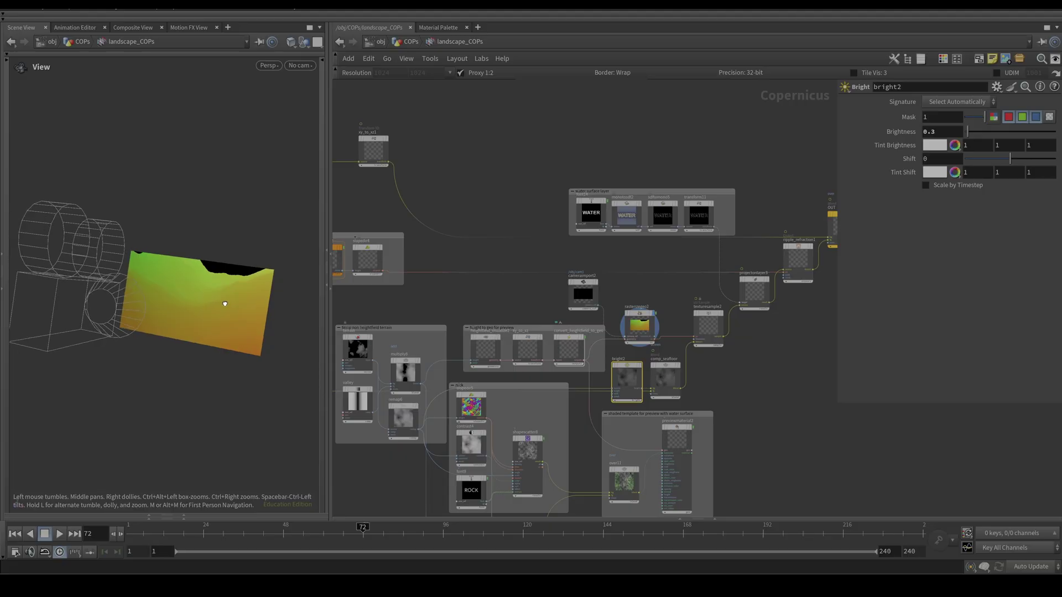
{"action": "scroll", "coordinate": [708, 386], "scroll_direction": "up", "scroll_amount": 2}
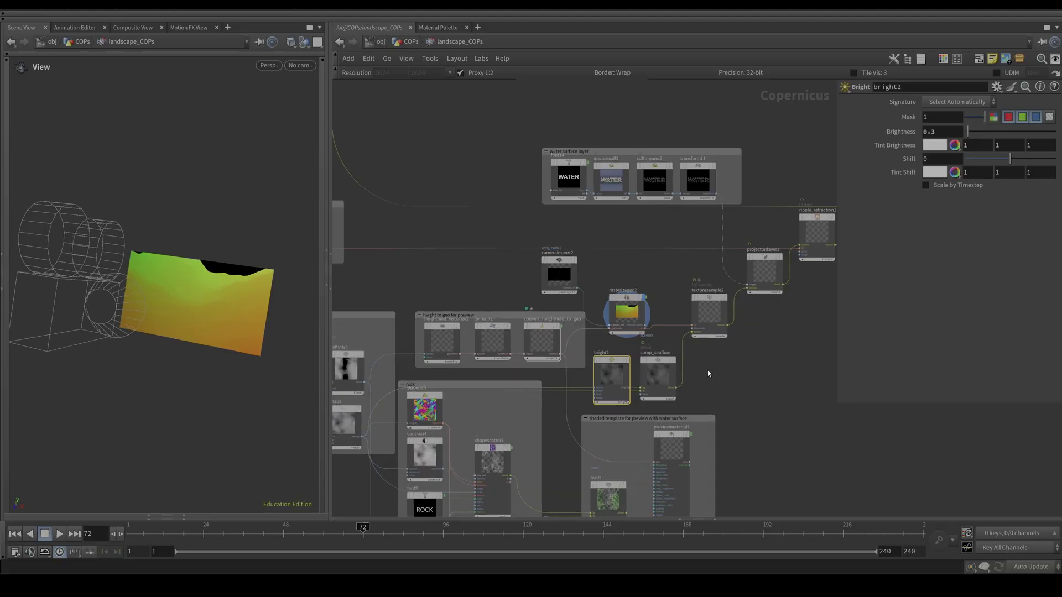
Compare the comp_seafloor texture with the rasterizegeo2 render by displaying each in turn
{"action": "mouse_move", "coordinate": [664, 376]}
{"action": "left_click", "coordinate": [679, 345]}
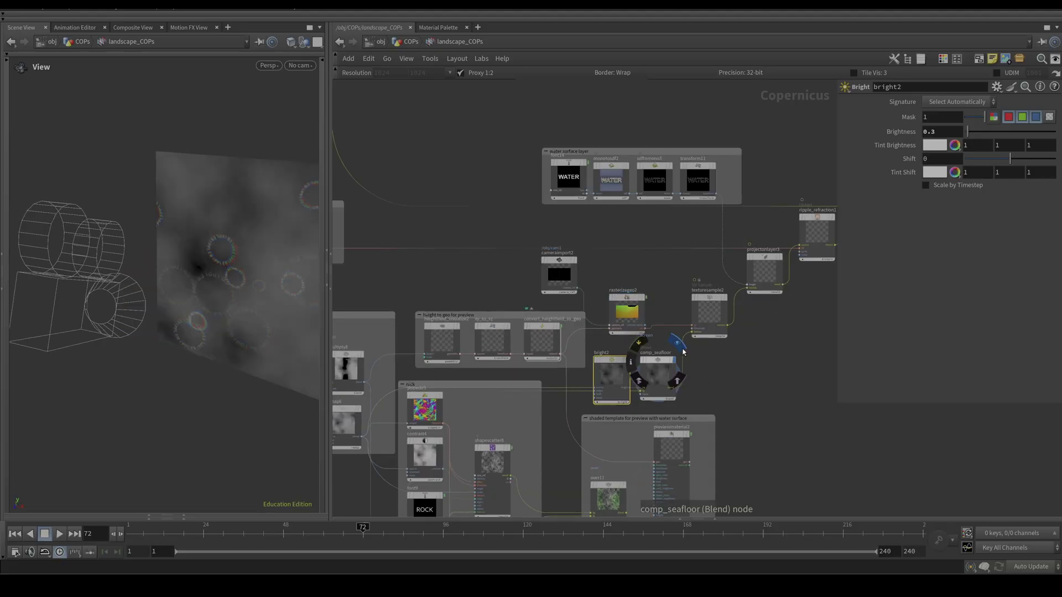
{"action": "mouse_move", "coordinate": [627, 310]}
{"action": "left_click", "coordinate": [645, 281]}
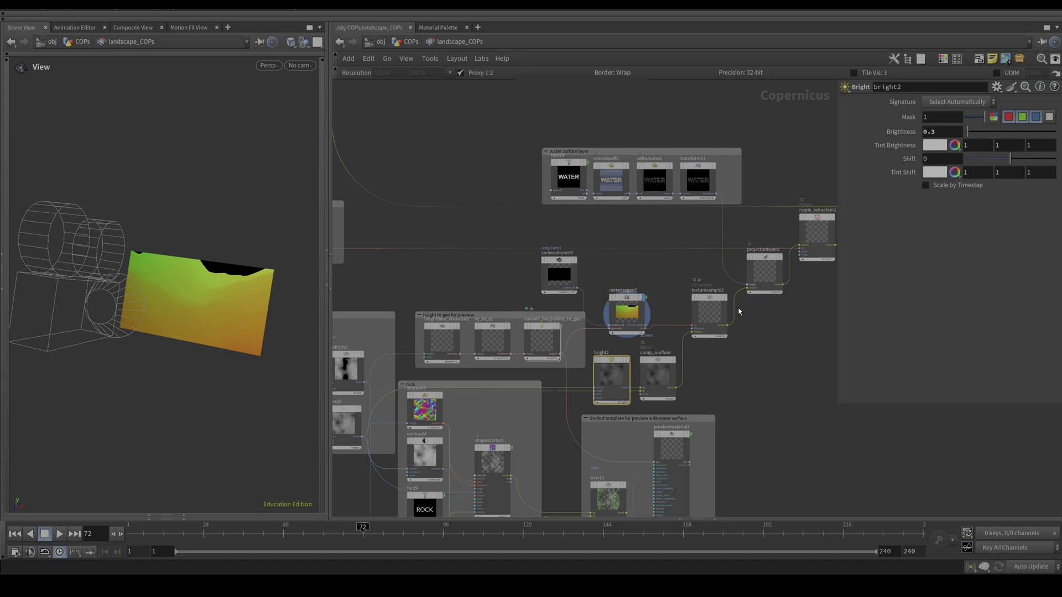
Display texturesample2 and examine it both through cam1 and from a free angle beside the camera
{"action": "mouse_move", "coordinate": [714, 297]}
{"action": "left_click", "coordinate": [727, 281]}
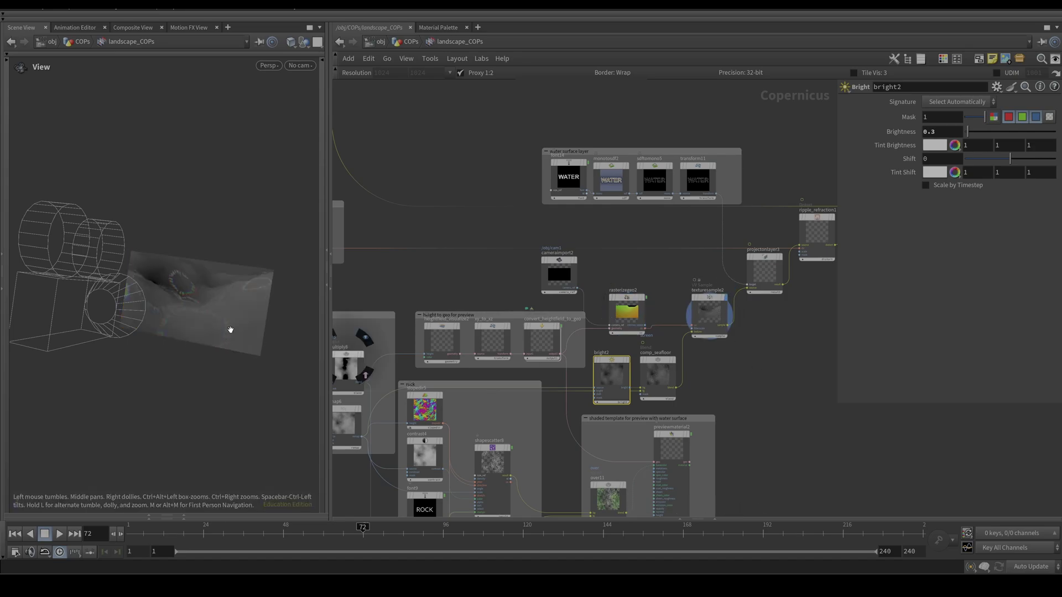
{"action": "left_click_drag", "start_coordinate": [230, 330], "coordinate": [297, 148]}
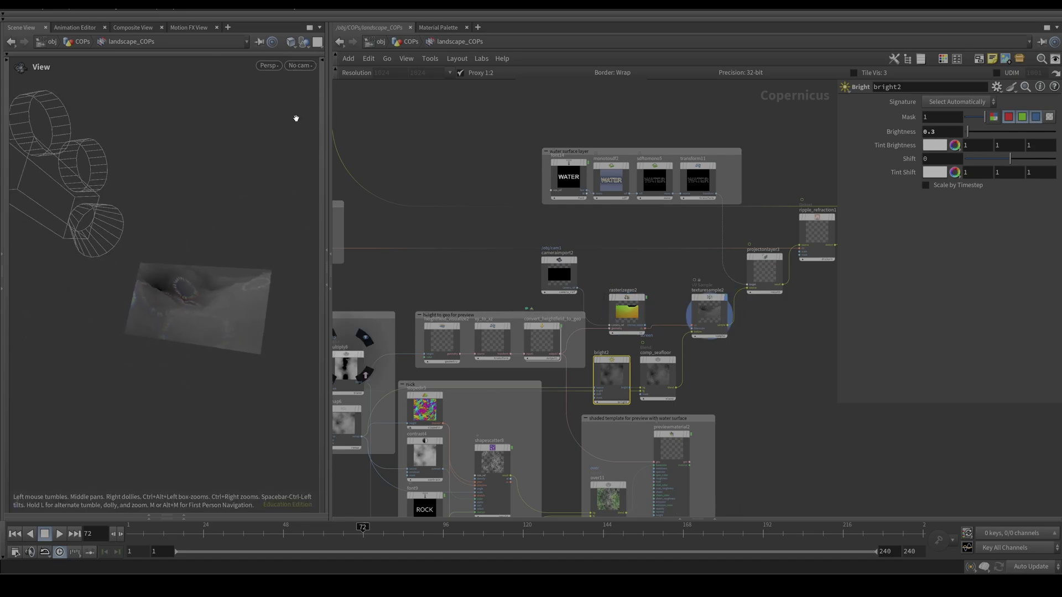
{"action": "left_click", "coordinate": [300, 67]}
{"action": "left_click", "coordinate": [315, 124]}
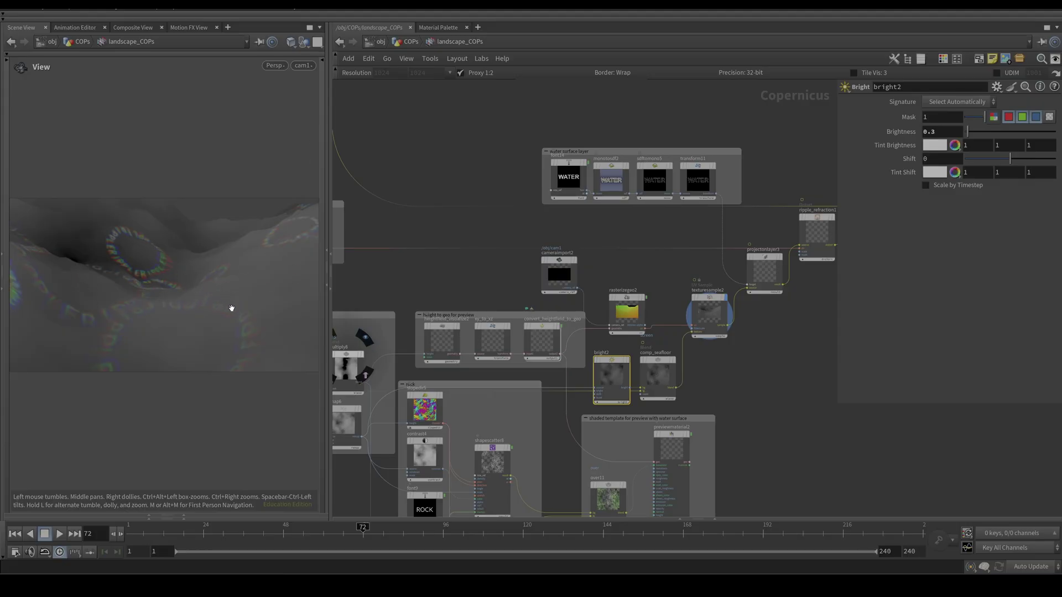
{"action": "scroll", "coordinate": [231, 308], "scroll_direction": "down", "scroll_amount": 10}
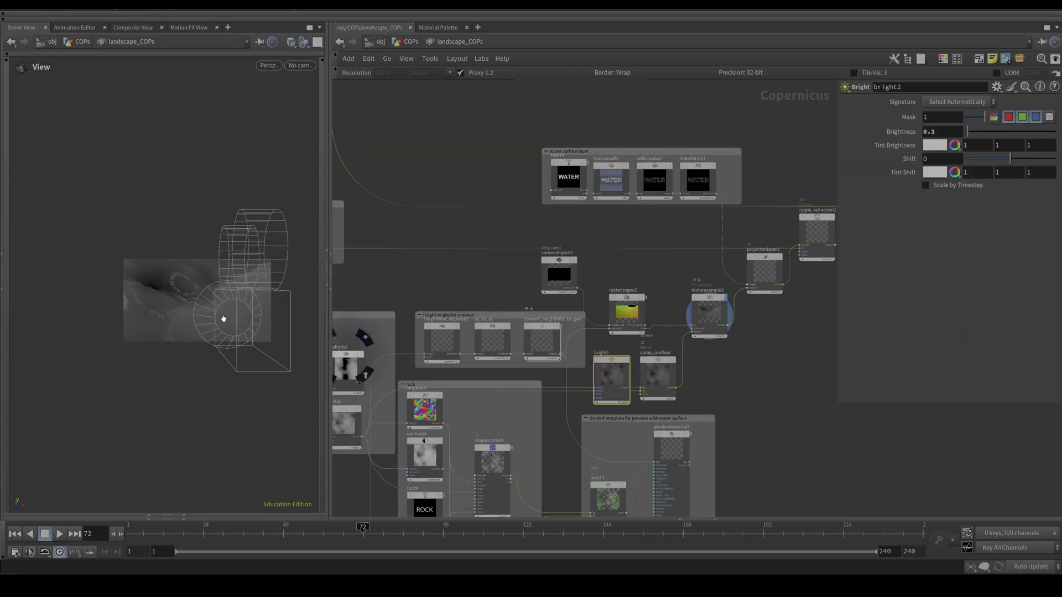
{"action": "left_click_drag", "start_coordinate": [227, 332], "coordinate": [201, 327]}
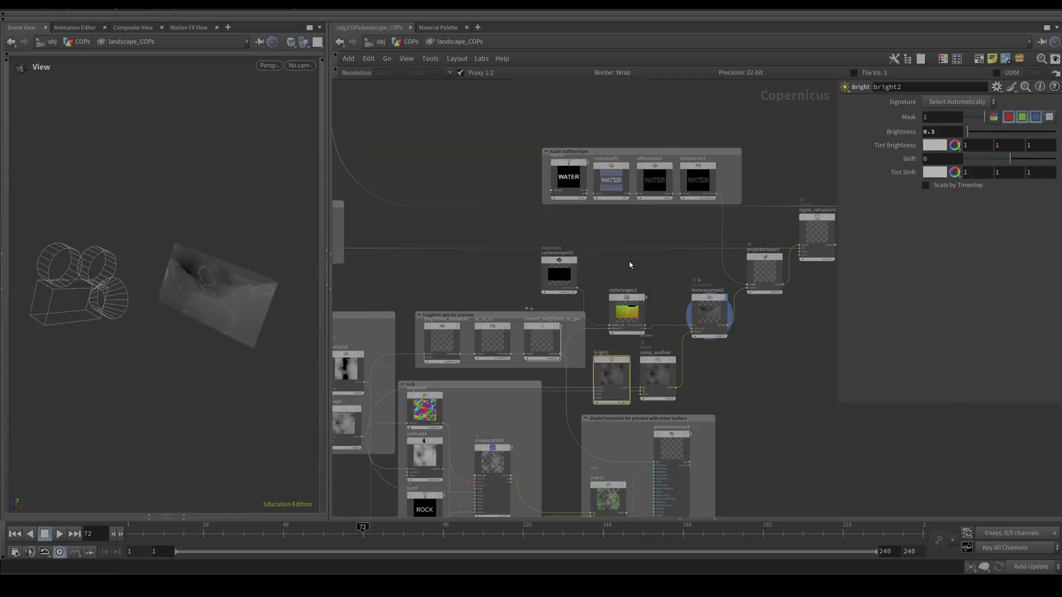
Display transform11 in the water surface layer group and view the flat WATER text plane relative to the camera
{"action": "middle_click_drag", "start_coordinate": [629, 265], "coordinate": [597, 312]}
{"action": "scroll", "coordinate": [575, 313], "scroll_direction": "down", "scroll_amount": 5}
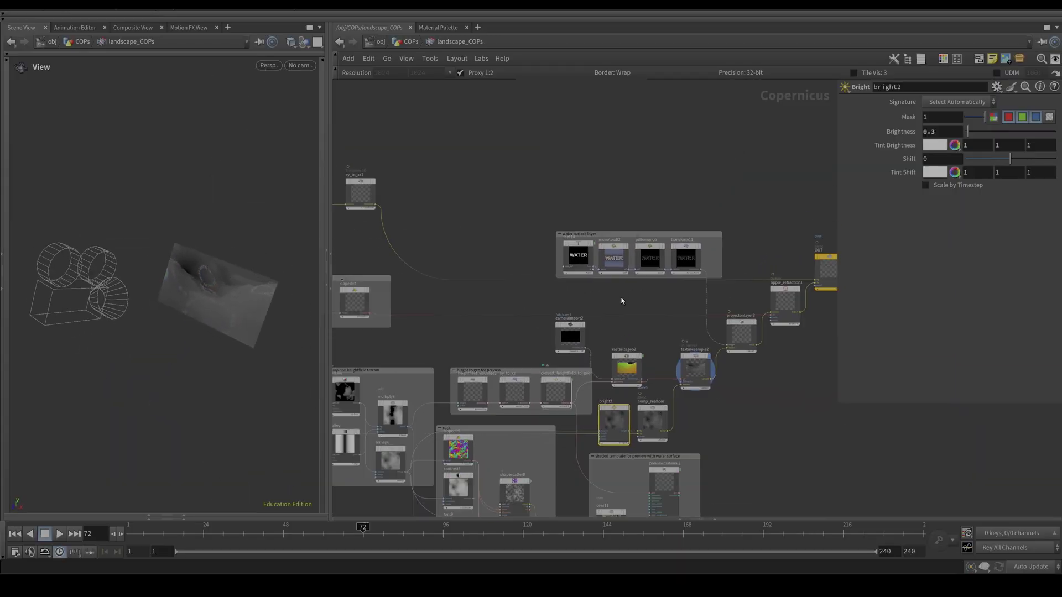
{"action": "scroll", "coordinate": [563, 313], "scroll_direction": "up", "scroll_amount": 5}
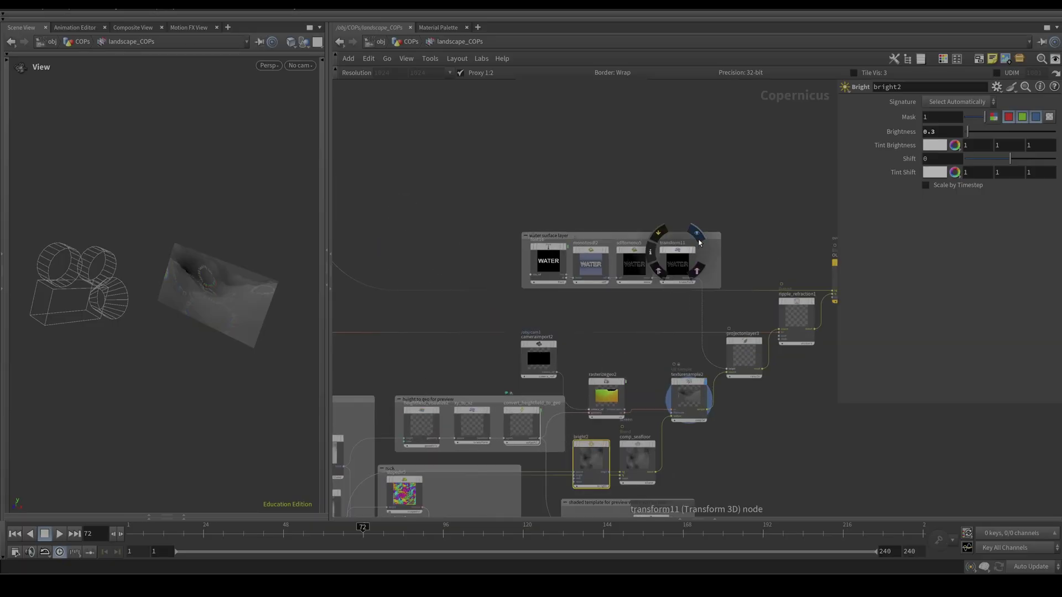
{"action": "left_click", "coordinate": [697, 236]}
{"action": "left_click_drag", "start_coordinate": [260, 301], "coordinate": [193, 270]}
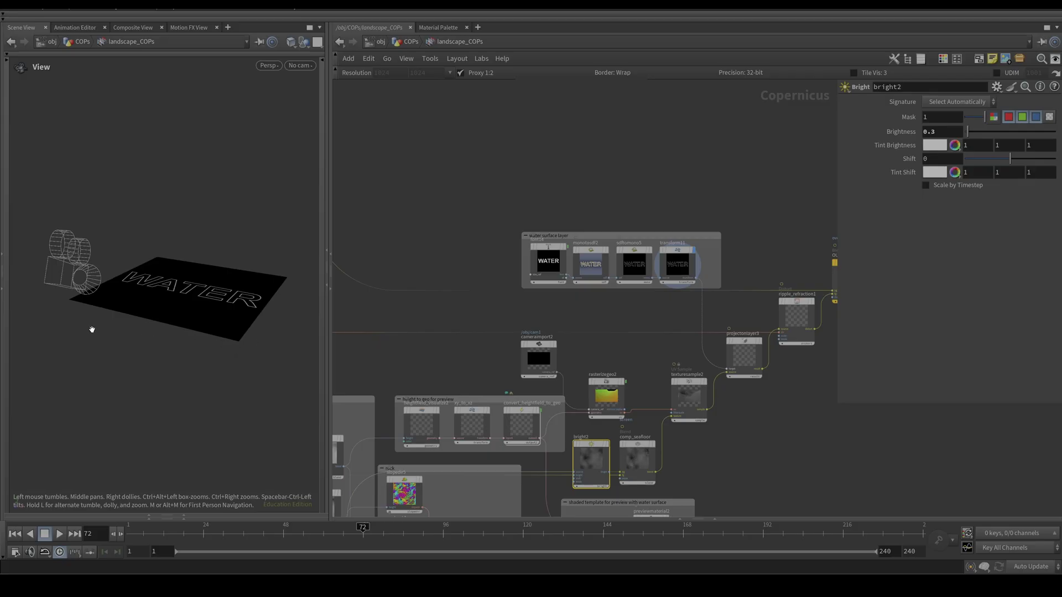
{"action": "left_click_drag", "start_coordinate": [240, 328], "coordinate": [218, 339]}
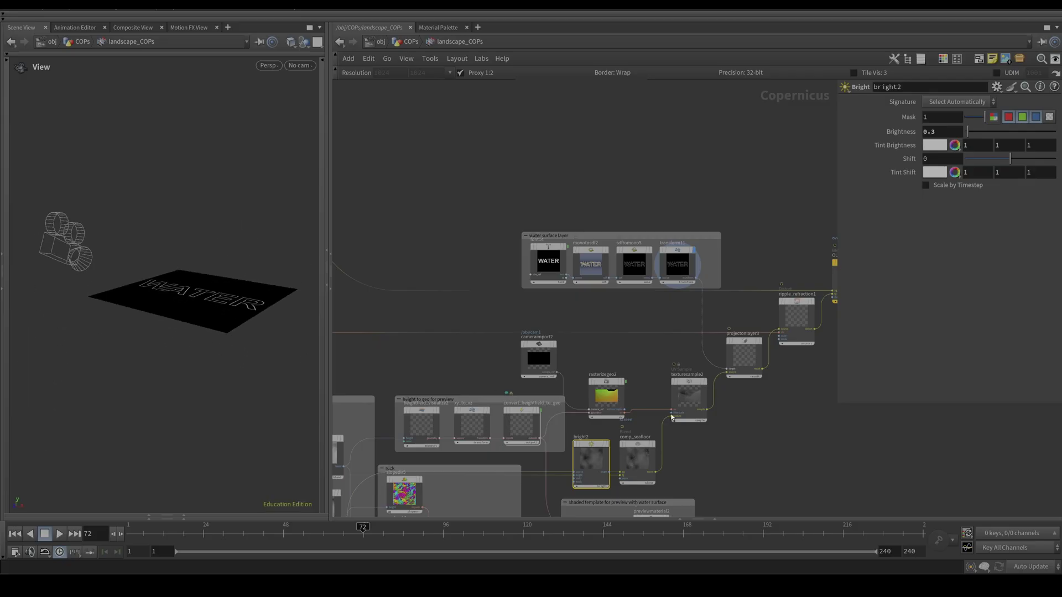
Display the texturesample2 node and view its seafloor image beside the camera
{"action": "scroll", "coordinate": [751, 408], "scroll_direction": "up", "scroll_amount": 3}
{"action": "middle_click_drag", "start_coordinate": [751, 408], "coordinate": [649, 430]}
{"action": "mouse_move", "coordinate": [580, 400]}
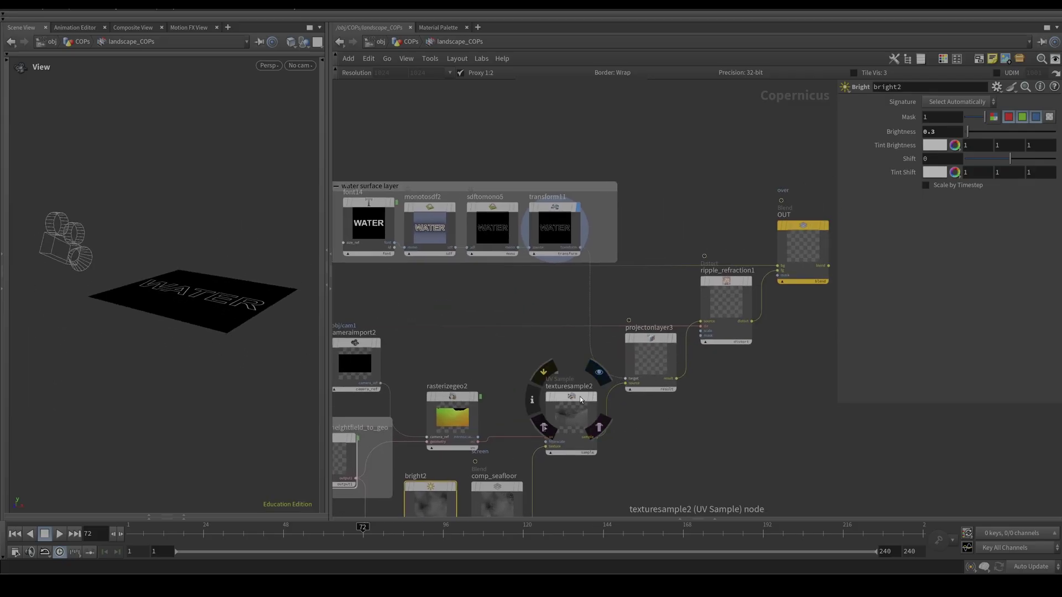
{"action": "left_click", "coordinate": [597, 373]}
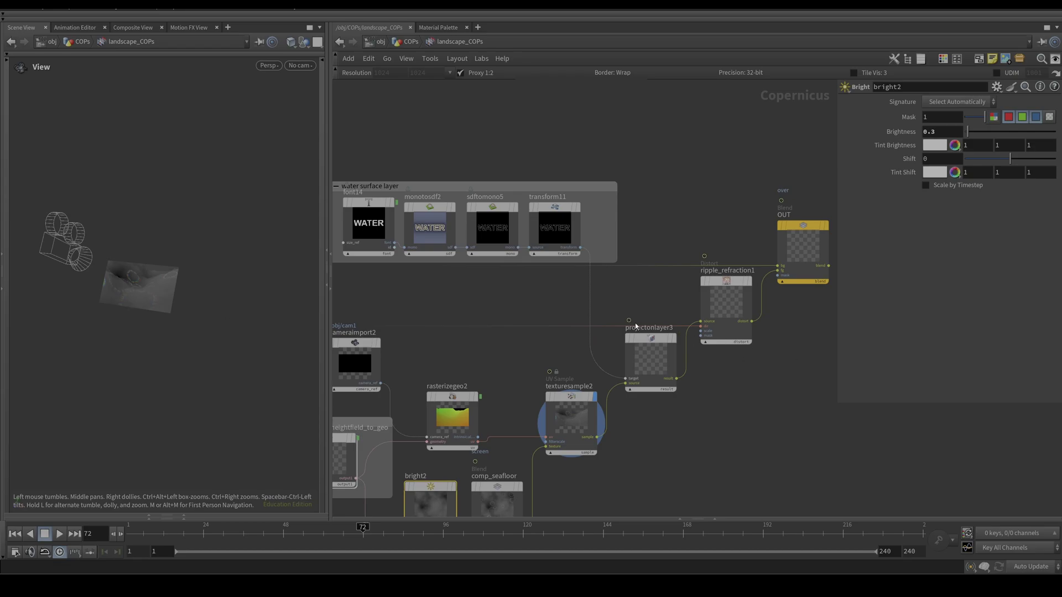
Display projectonlayer3 and examine the projected seafloor from a free angle and through cam1
{"action": "mouse_move", "coordinate": [657, 338]}
{"action": "left_click", "coordinate": [677, 315]}
{"action": "left_click_drag", "start_coordinate": [287, 334], "coordinate": [308, 183]}
{"action": "left_click", "coordinate": [299, 65]}
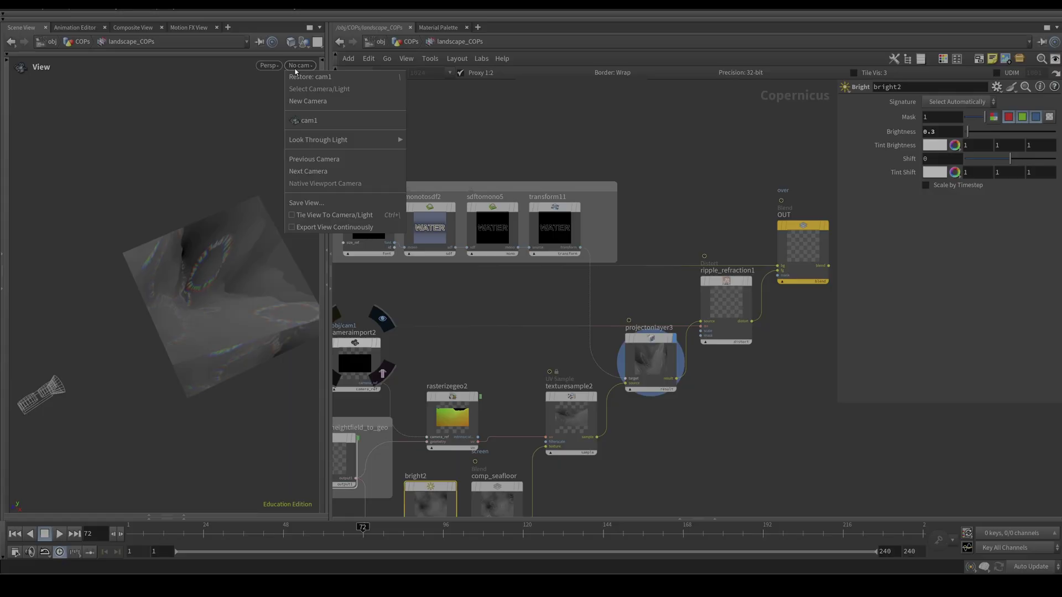
{"action": "left_click", "coordinate": [307, 120]}
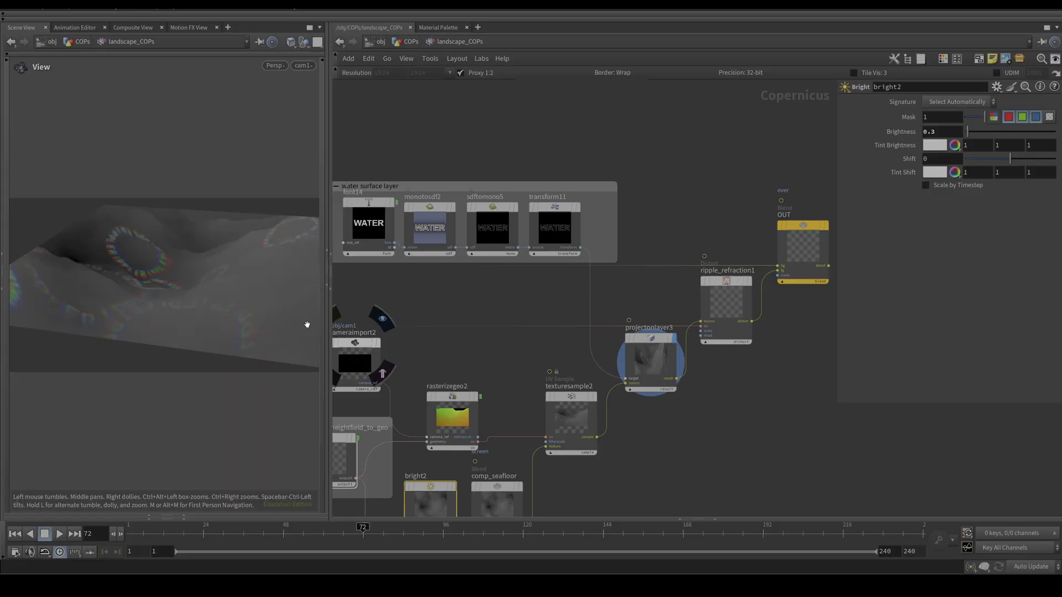
Find the ring scatter groups in the network and display the upper scatter node's text rings through cam1
{"action": "scroll", "coordinate": [750, 420], "scroll_direction": "down", "scroll_amount": 5}
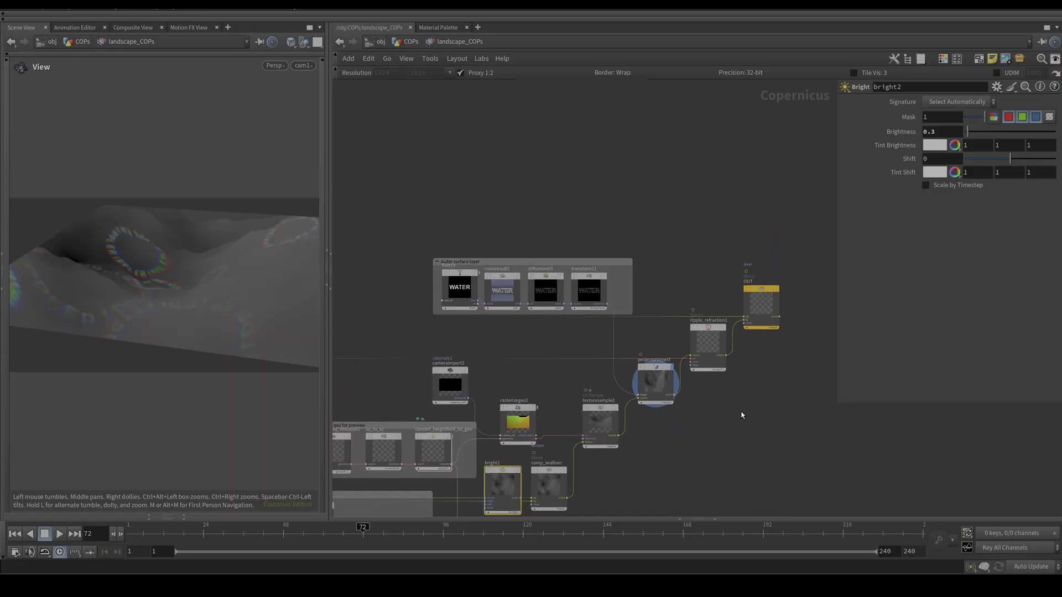
{"action": "scroll", "coordinate": [744, 437], "scroll_direction": "down", "scroll_amount": 6}
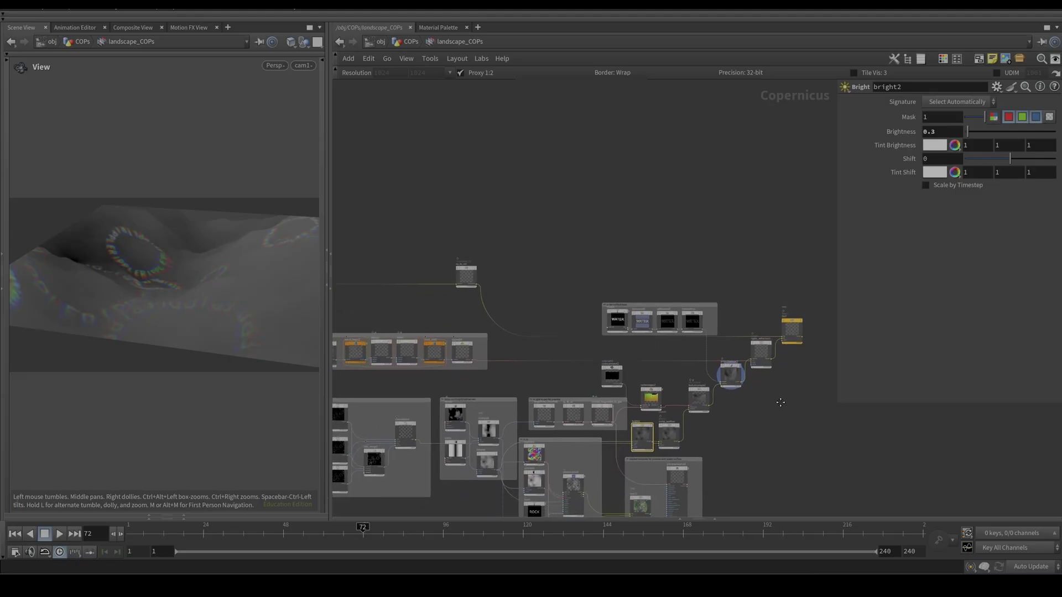
{"action": "middle_click_drag", "start_coordinate": [810, 384], "coordinate": [805, 380]}
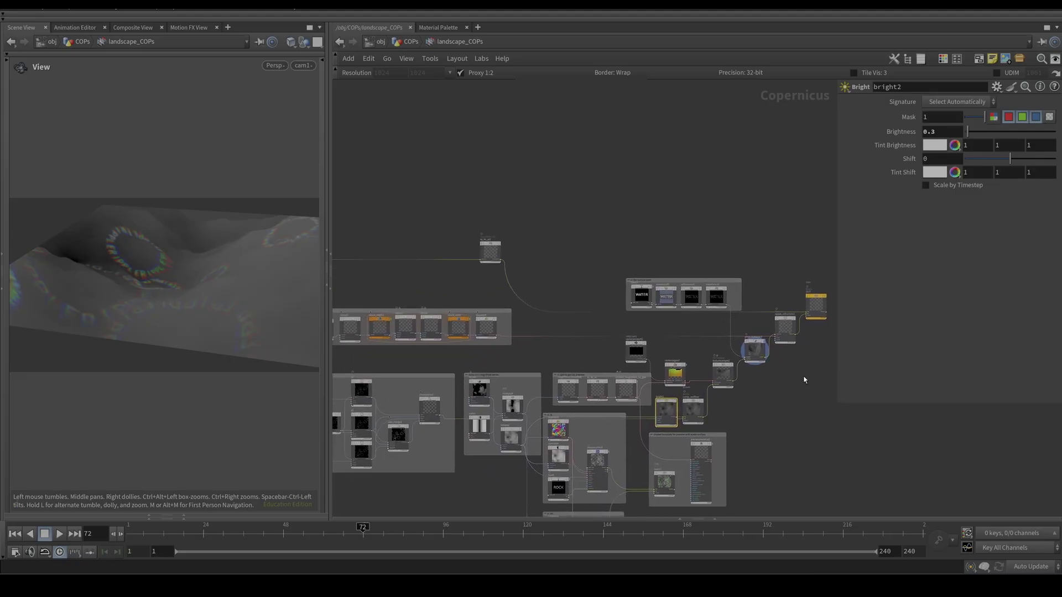
{"action": "scroll", "coordinate": [804, 380], "scroll_direction": "down", "scroll_amount": 3}
{"action": "scroll", "coordinate": [432, 347], "scroll_direction": "up", "scroll_amount": 5}
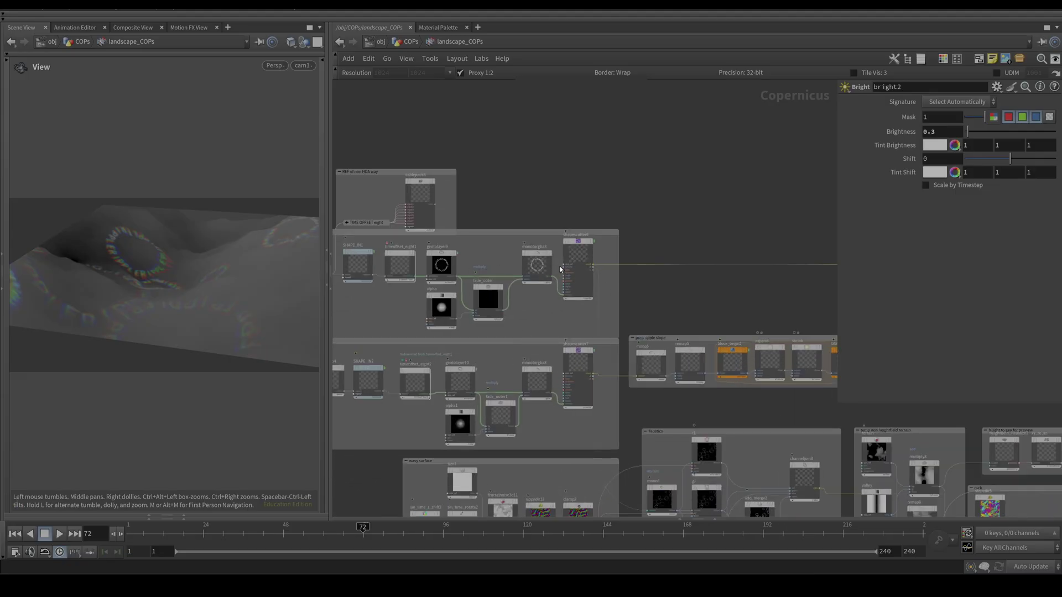
{"action": "left_click", "coordinate": [580, 243]}
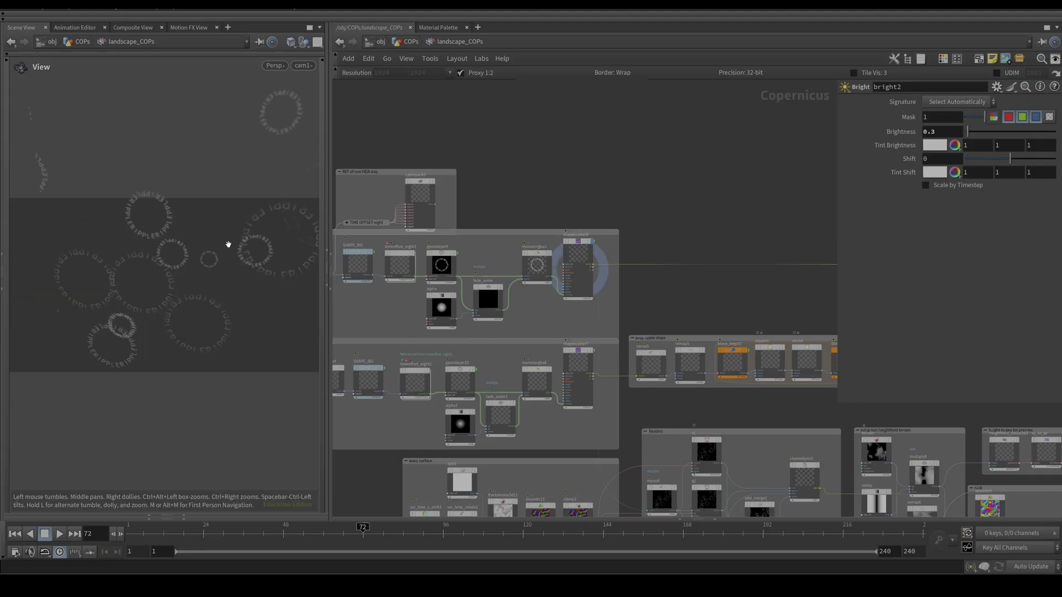
Display the lower ring scatter node from a free angle, followed by the last node of the ripple preparation group beside it
{"action": "left_click", "coordinate": [577, 362]}
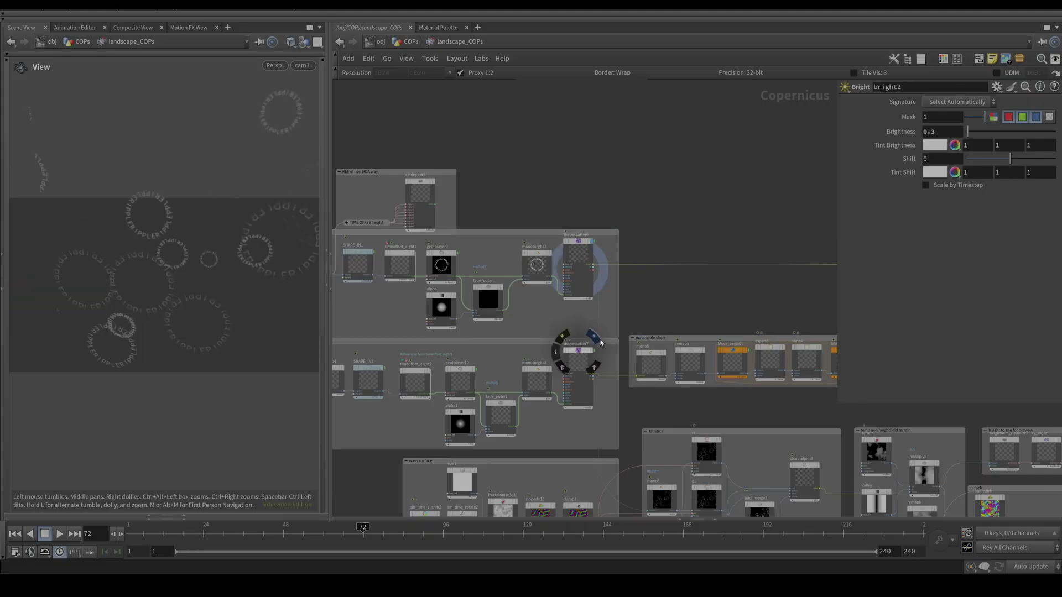
{"action": "left_click_drag", "start_coordinate": [207, 314], "coordinate": [278, 329]}
{"action": "middle_click_drag", "start_coordinate": [830, 357], "coordinate": [584, 351]}
{"action": "left_click", "coordinate": [583, 351]}
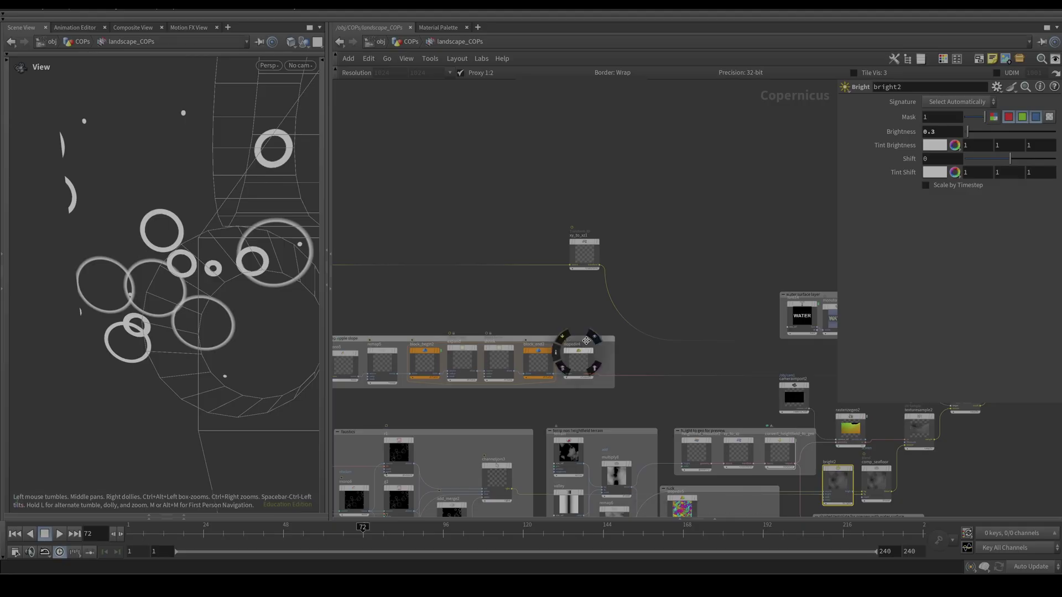
Select and display the ripple_refraction1 distort node, and examine its result through cam1
{"action": "middle_click_drag", "start_coordinate": [658, 361], "coordinate": [547, 367]}
{"action": "scroll", "coordinate": [706, 387], "scroll_direction": "up", "scroll_amount": 3}
{"action": "mouse_move", "coordinate": [594, 332]}
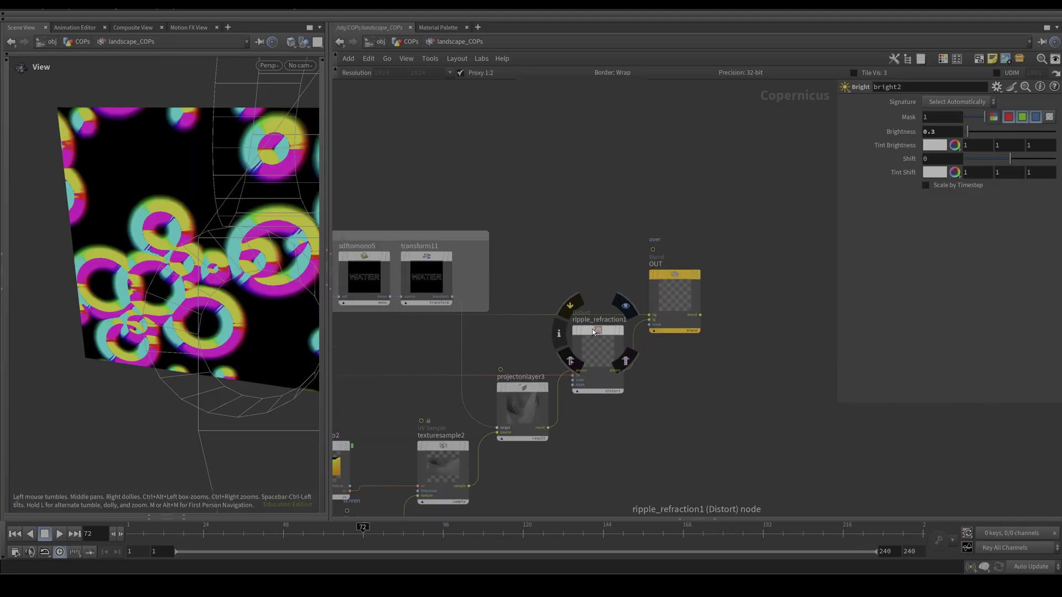
{"action": "left_click", "coordinate": [599, 343]}
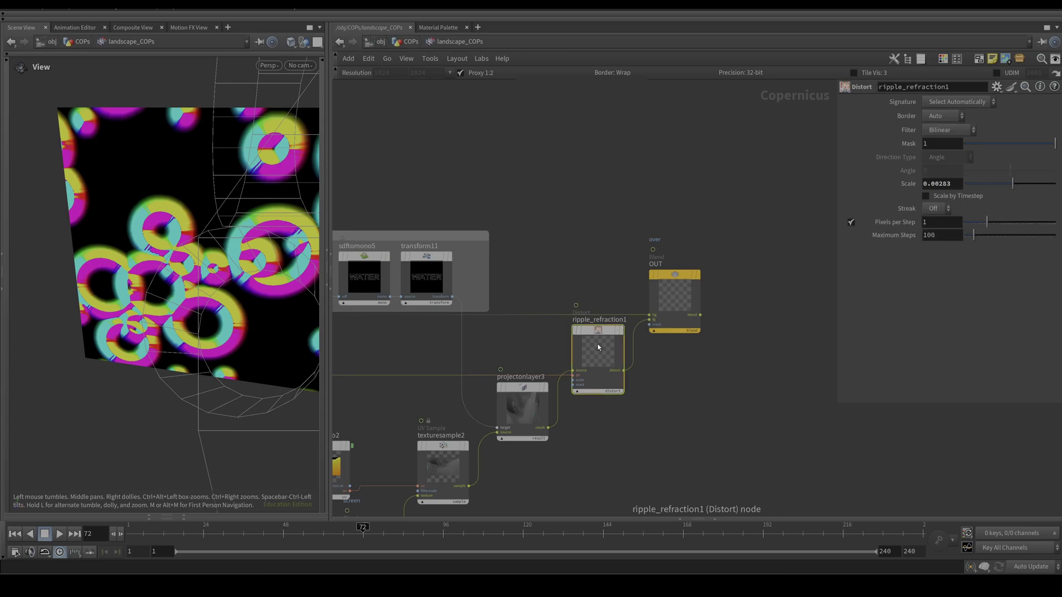
{"action": "mouse_move", "coordinate": [611, 339]}
{"action": "left_click", "coordinate": [625, 308]}
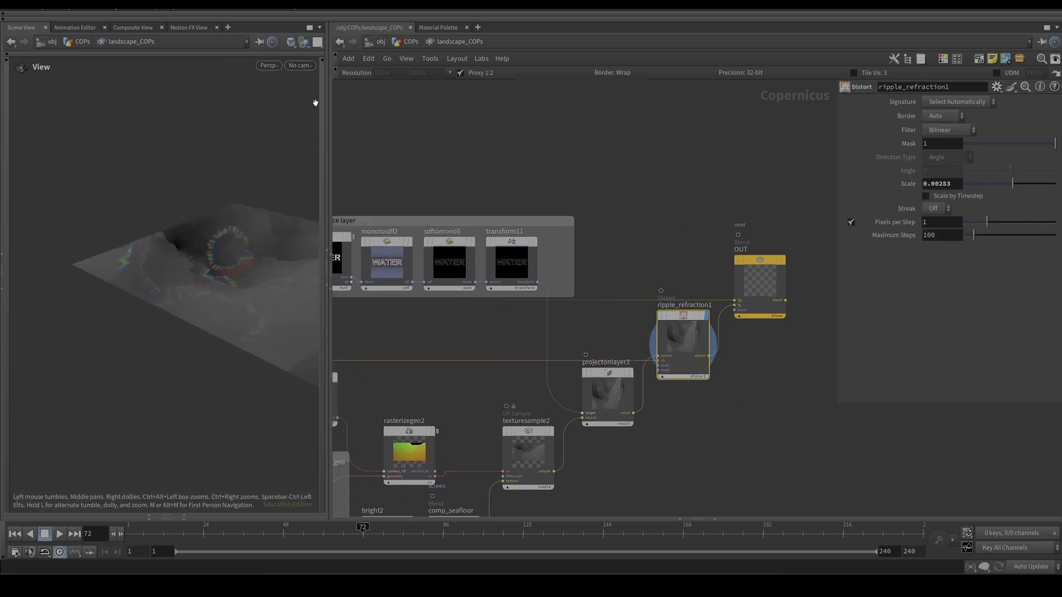
{"action": "left_click", "coordinate": [300, 65]}
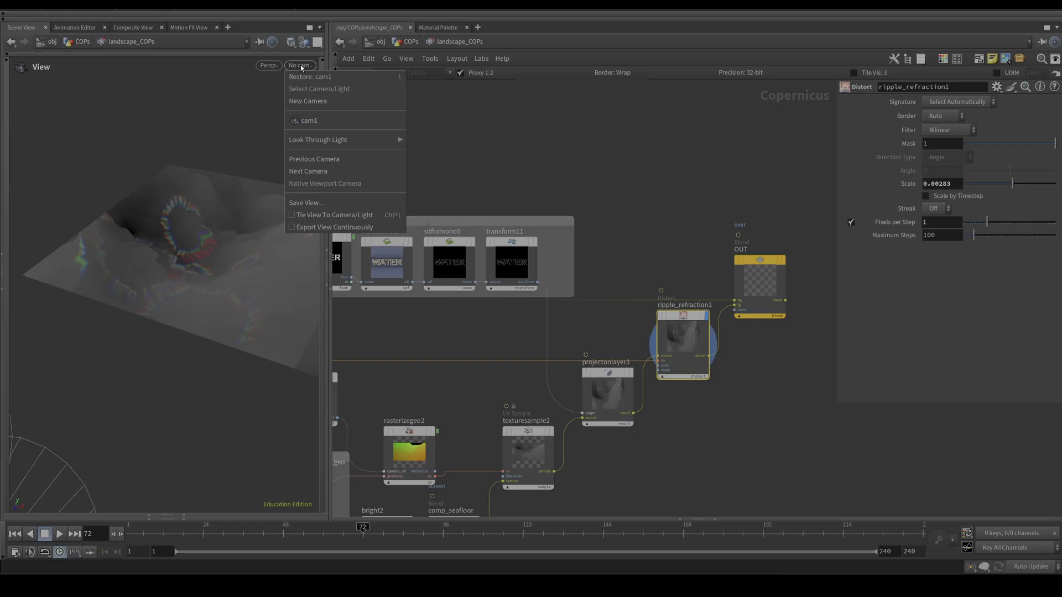
{"action": "left_click", "coordinate": [305, 120]}
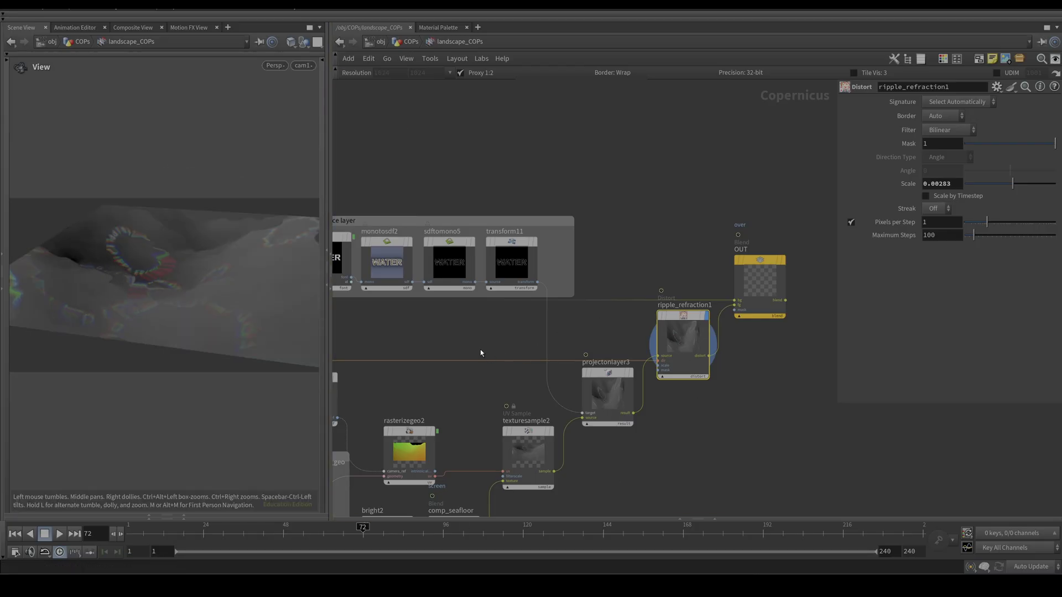
Scrub the timeline to frame 138 to examine how the refraction animates over the seafloor
{"action": "middle_click_drag", "start_coordinate": [480, 352], "coordinate": [603, 333]}
{"action": "left_click_drag", "start_coordinate": [199, 533], "coordinate": [486, 576]}
{"action": "left_click_drag", "start_coordinate": [483, 532], "coordinate": [583, 532]}
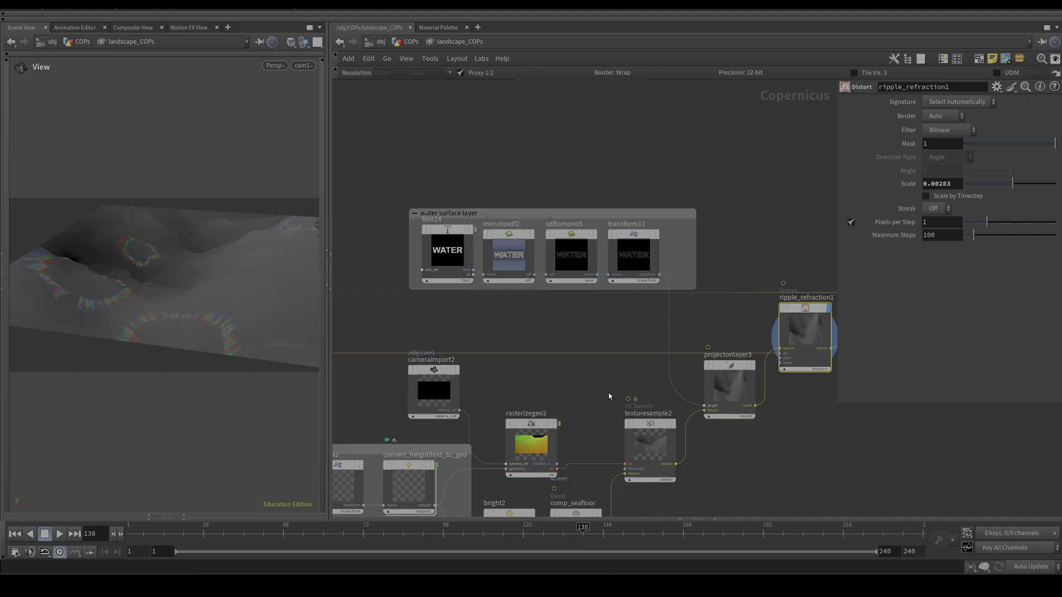
Find the xy_to_xz1 transform fed by the upper ring scatter and display its flattened text rings through cam1
{"action": "scroll", "coordinate": [608, 396], "scroll_direction": "down", "scroll_amount": 4}
{"action": "mouse_move", "coordinate": [780, 413]}
{"action": "middle_mouse_down"}
{"action": "mouse_move", "coordinate": [718, 417]}
{"action": "mouse_move", "coordinate": [779, 401]}
{"action": "middle_mouse_up"}
{"action": "scroll", "coordinate": [718, 417], "scroll_direction": "up", "scroll_amount": 1}
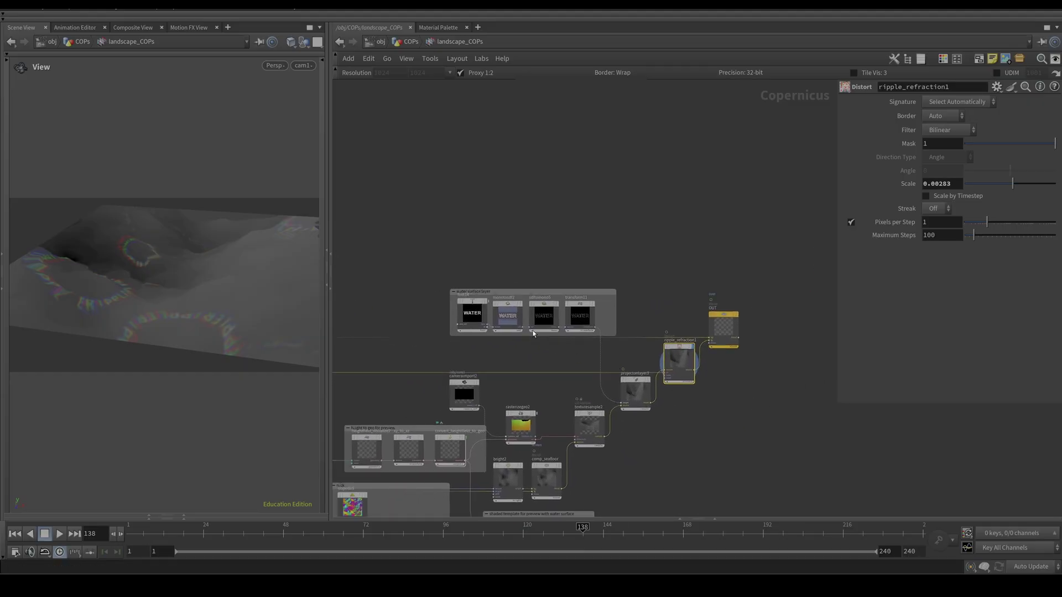
{"action": "scroll", "coordinate": [411, 275], "scroll_direction": "down", "scroll_amount": 1}
{"action": "middle_click_drag", "start_coordinate": [418, 260], "coordinate": [661, 289]}
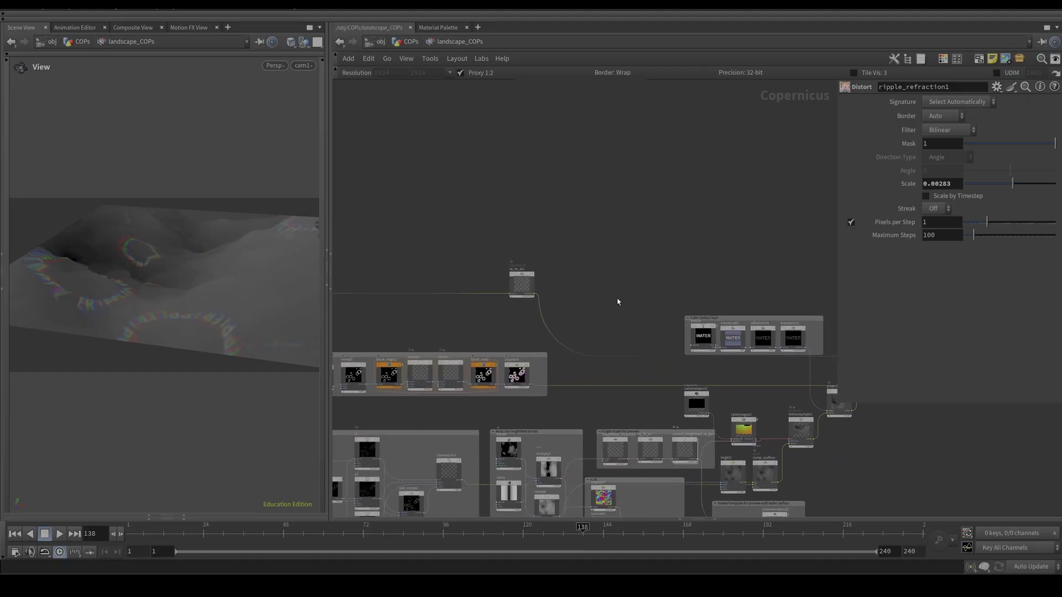
{"action": "scroll", "coordinate": [554, 299], "scroll_direction": "up", "scroll_amount": 1}
{"action": "middle_click_drag", "start_coordinate": [492, 318], "coordinate": [714, 325]}
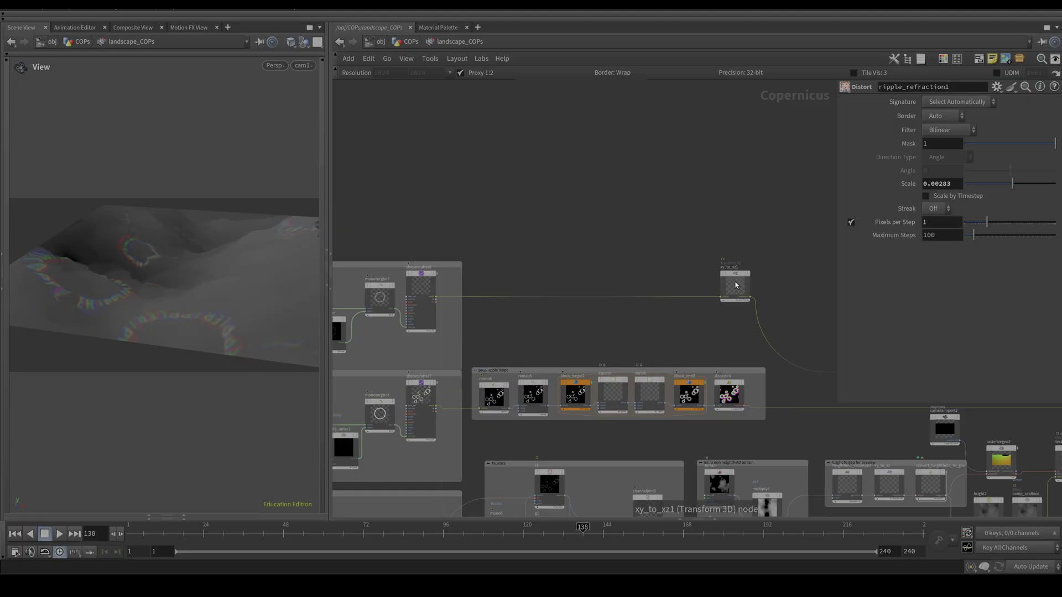
{"action": "left_click", "coordinate": [750, 261]}
Display the OUT blend node and scrub the timeline to frame 119 to examine the text rings over the refracted seafloor
{"action": "middle_click_drag", "start_coordinate": [791, 259], "coordinate": [432, 238]}
{"action": "middle_click_drag", "start_coordinate": [542, 229], "coordinate": [381, 208]}
{"action": "scroll", "coordinate": [709, 289], "scroll_direction": "up", "scroll_amount": 3}
{"action": "mouse_move", "coordinate": [660, 304]}
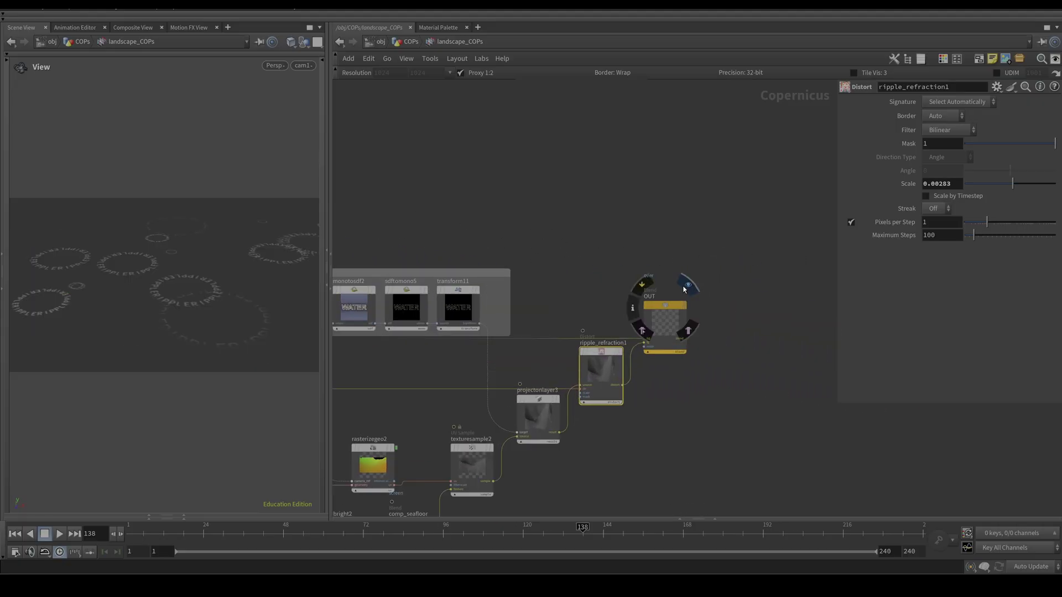
{"action": "left_click", "coordinate": [686, 287]}
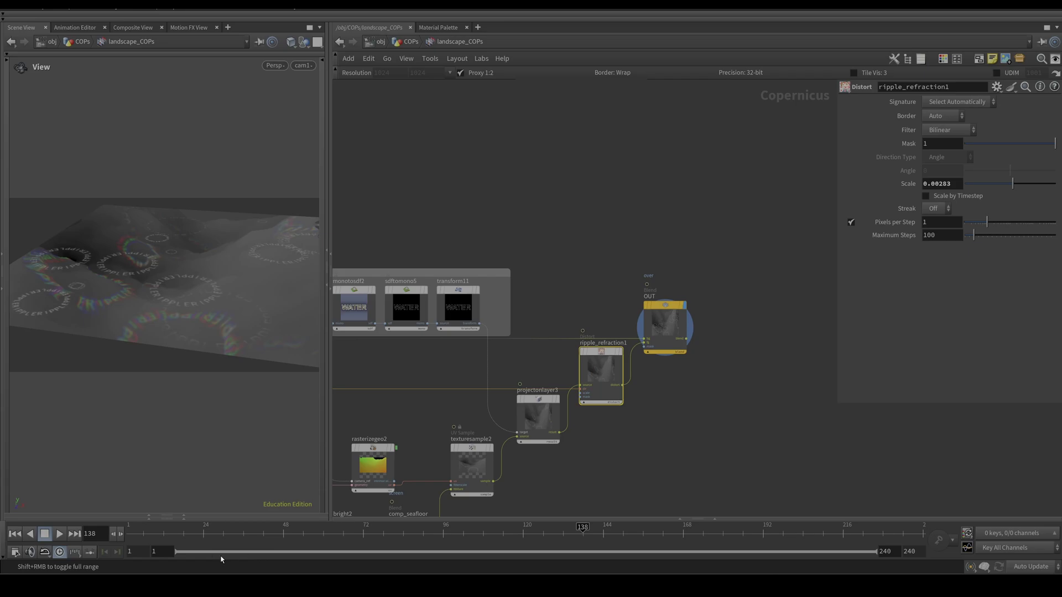
{"action": "left_click_drag", "start_coordinate": [221, 536], "coordinate": [520, 556]}
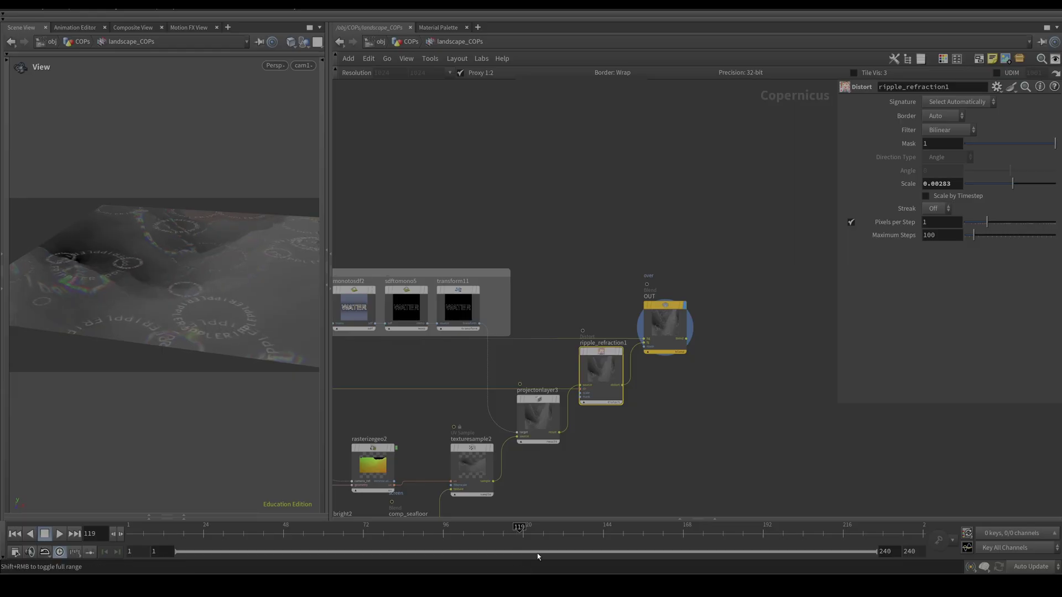
Template previewmaterial2 in the shaded template group so the textured terrain shows together with the OUT water layer
{"action": "scroll", "coordinate": [591, 479], "scroll_direction": "down", "scroll_amount": 3}
{"action": "middle_click_drag", "start_coordinate": [592, 479], "coordinate": [739, 317]}
{"action": "scroll", "coordinate": [736, 316], "scroll_direction": "up", "scroll_amount": 4}
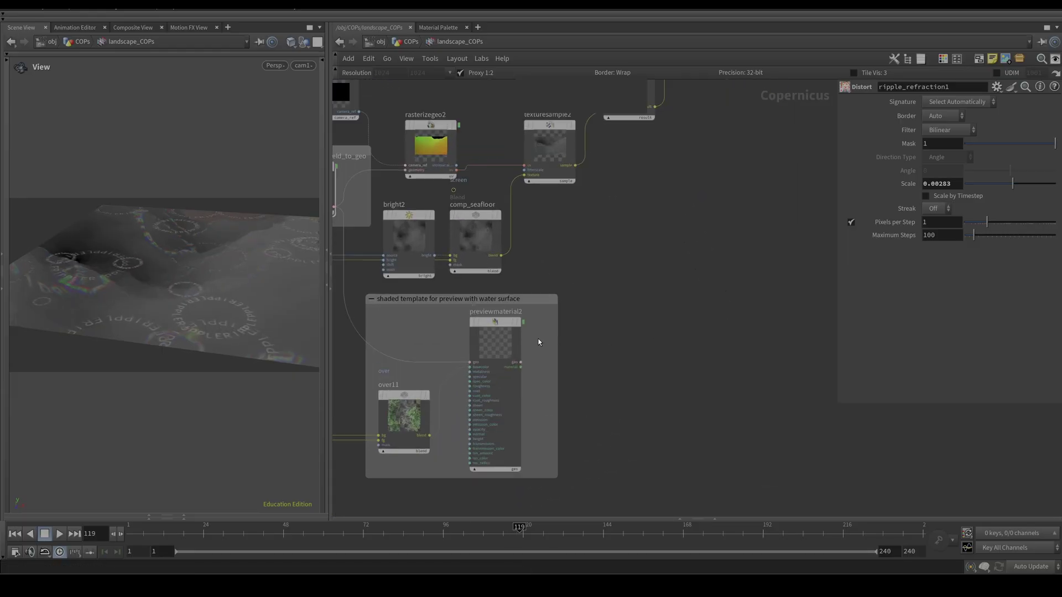
{"action": "mouse_move", "coordinate": [478, 326]}
{"action": "left_click", "coordinate": [470, 354]}
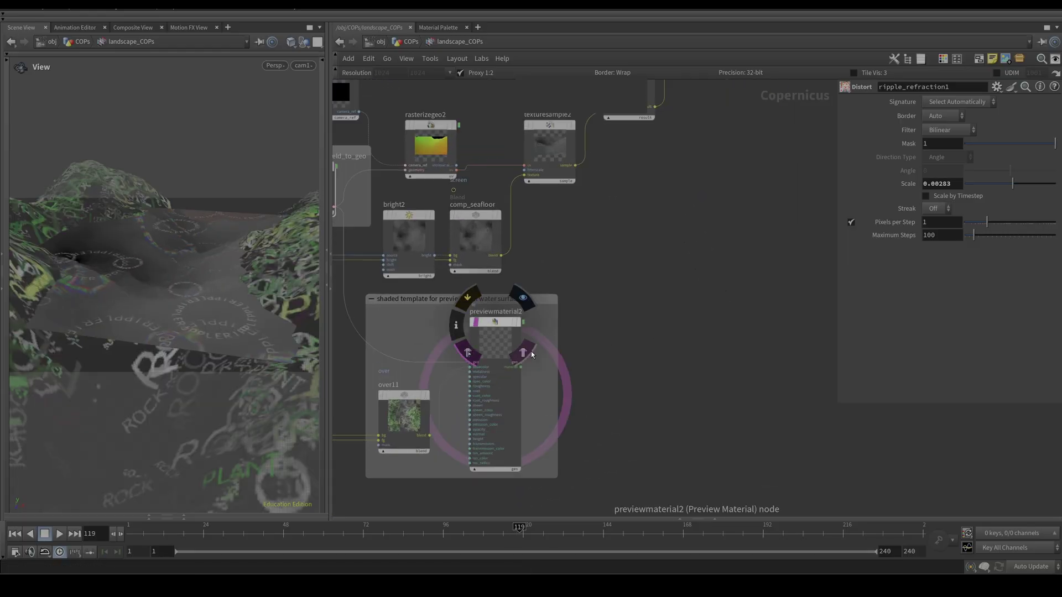
{"action": "middle_click_drag", "start_coordinate": [658, 358], "coordinate": [733, 363]}
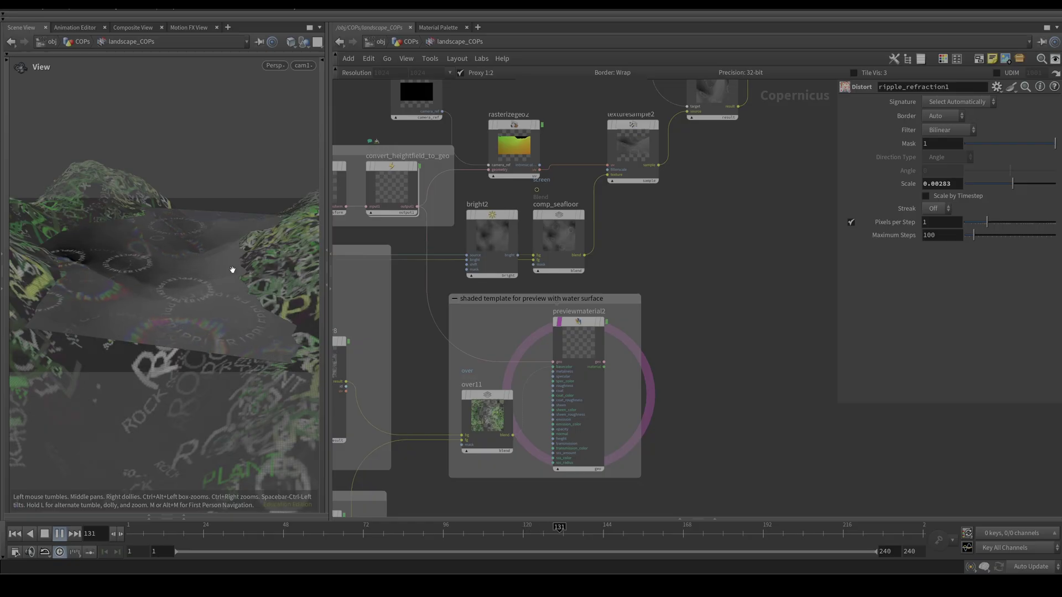
Examine the animated water layer and shaded terrain from a free angle, and return the timeline to frame 1
{"action": "left_click_drag", "start_coordinate": [232, 270], "coordinate": [213, 320]}
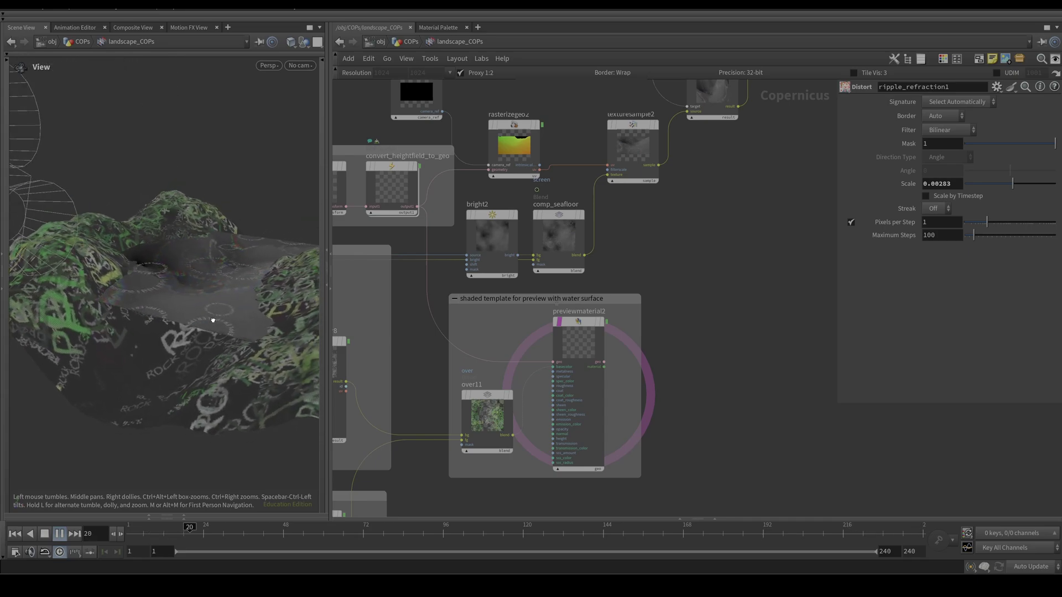
{"action": "left_click", "coordinate": [151, 534]}
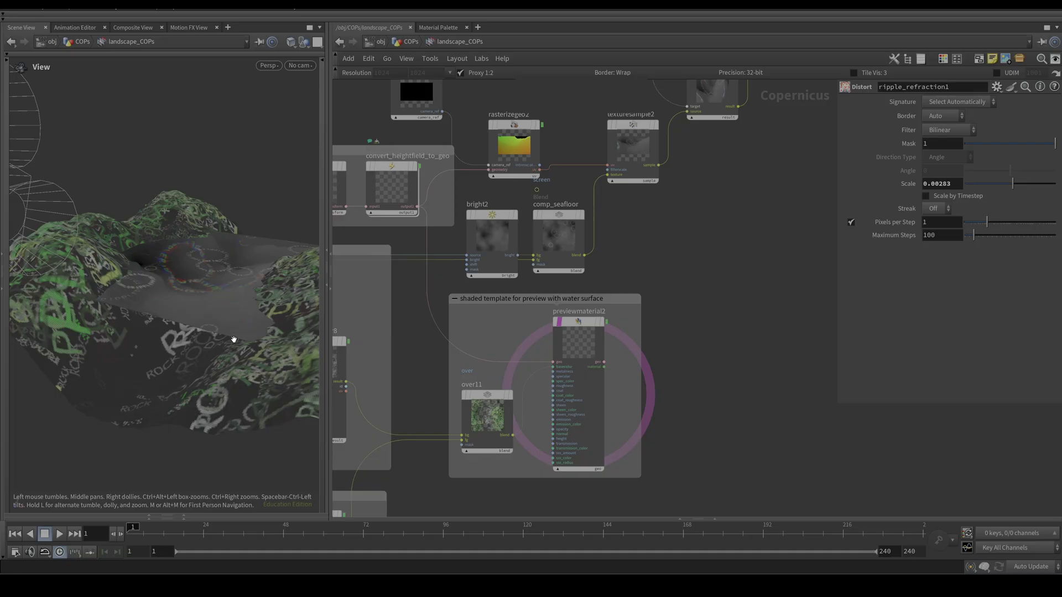
{"action": "left_click_drag", "start_coordinate": [233, 340], "coordinate": [280, 329]}
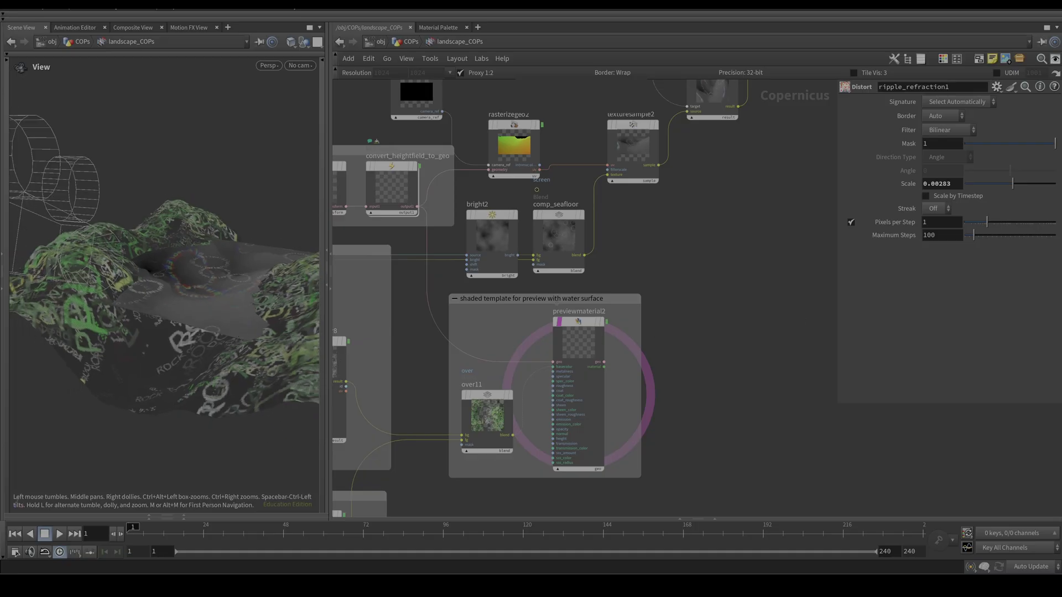